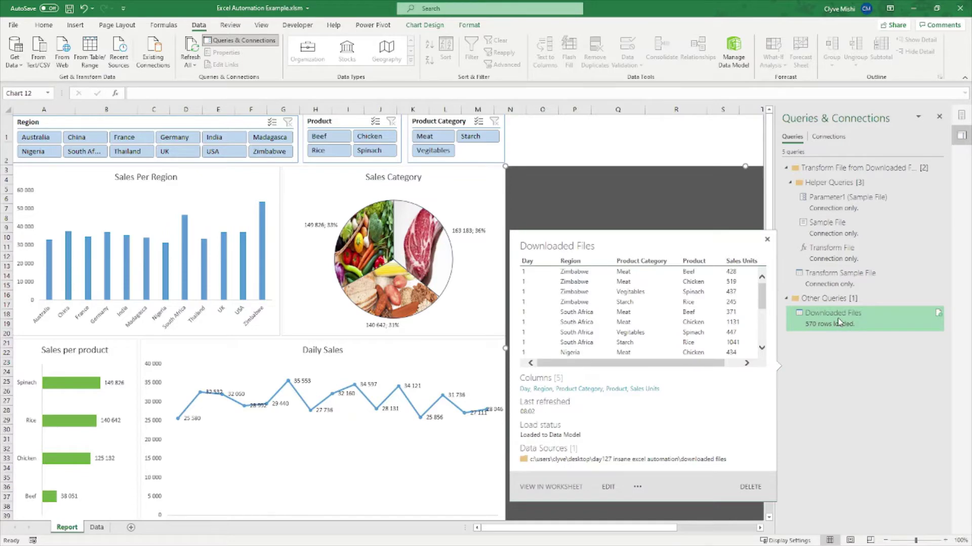
- Open the Downloaded Files query in the Power Query Editor to review its data and applied steps, and close the editor
right_click(839, 322)
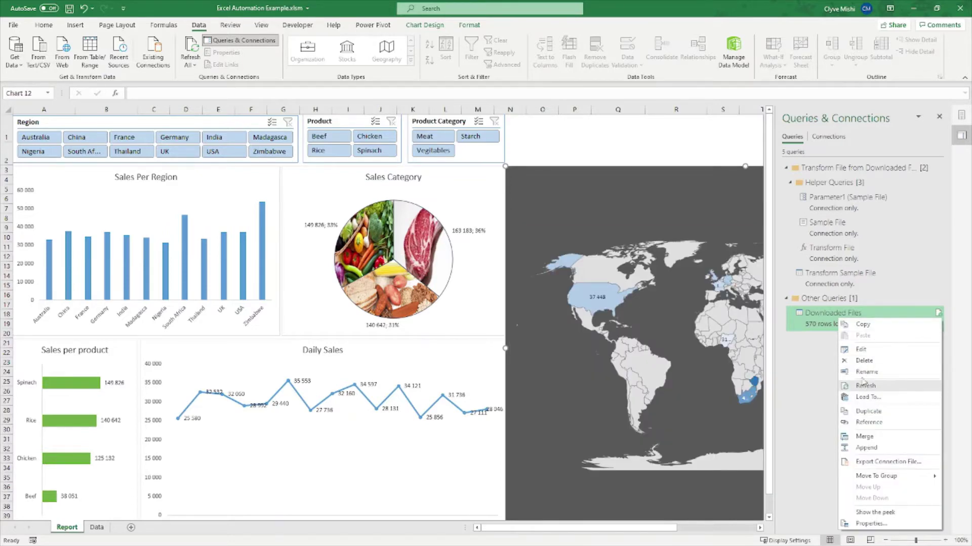
click(864, 350)
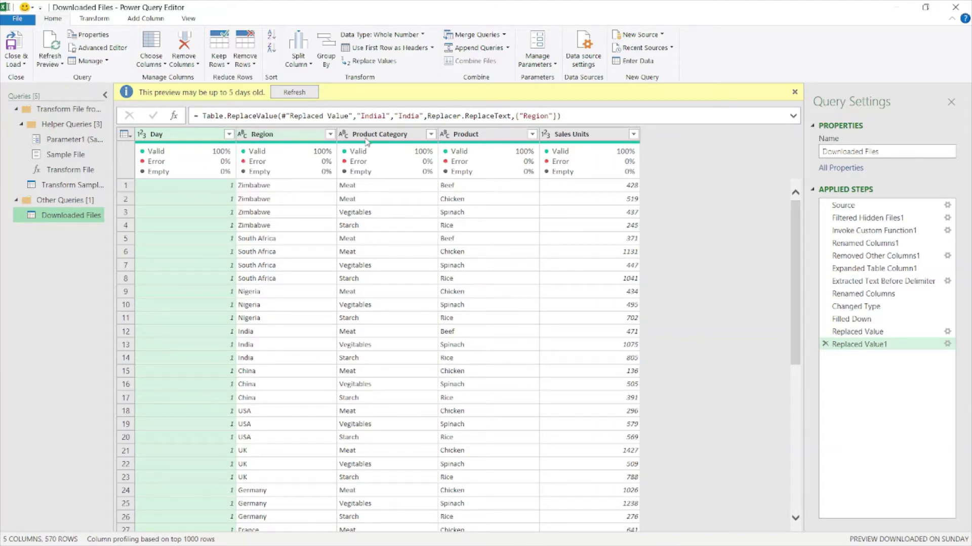
click(965, 6)
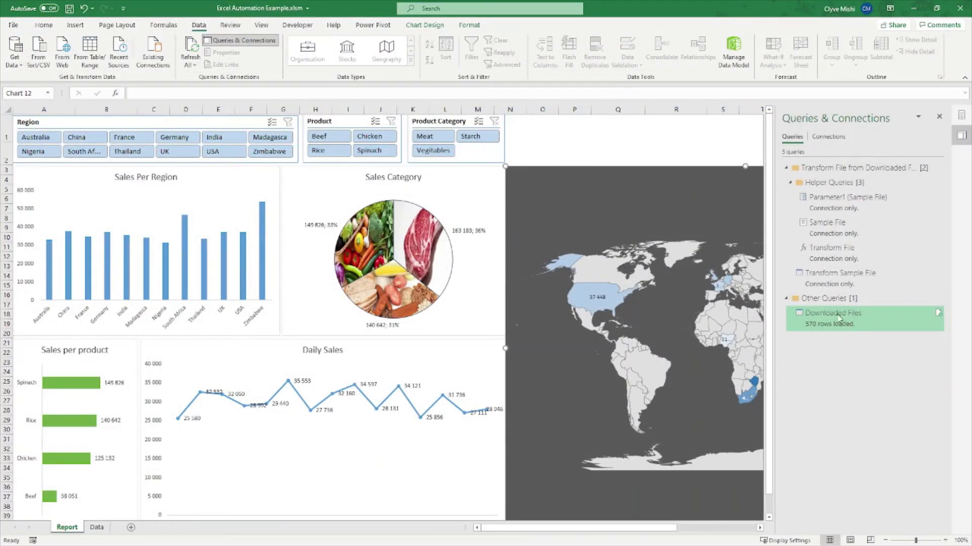
- Reopen the Downloaded Files query for editing, check the Close & Load options, and close the editor without changes
mouse_move(835, 326)
right_click(852, 321)
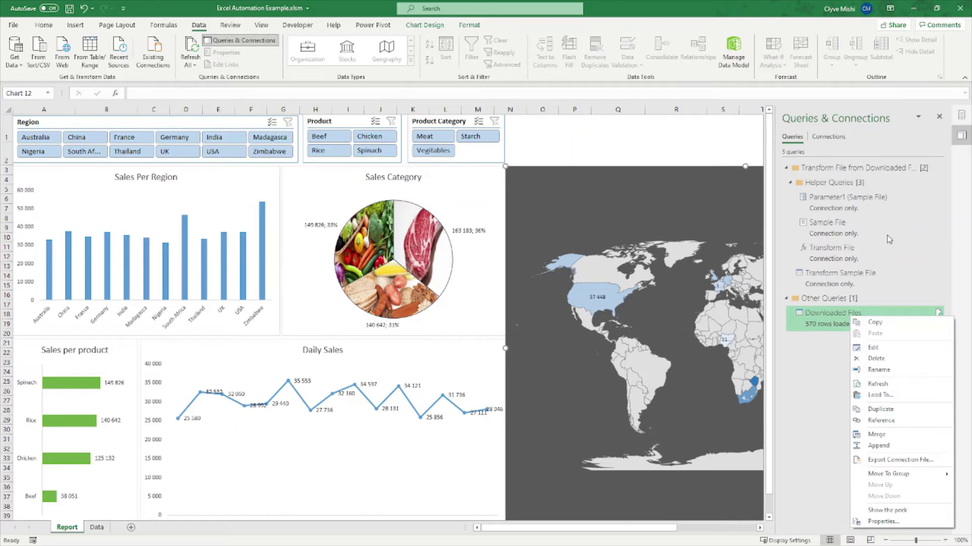
click(873, 348)
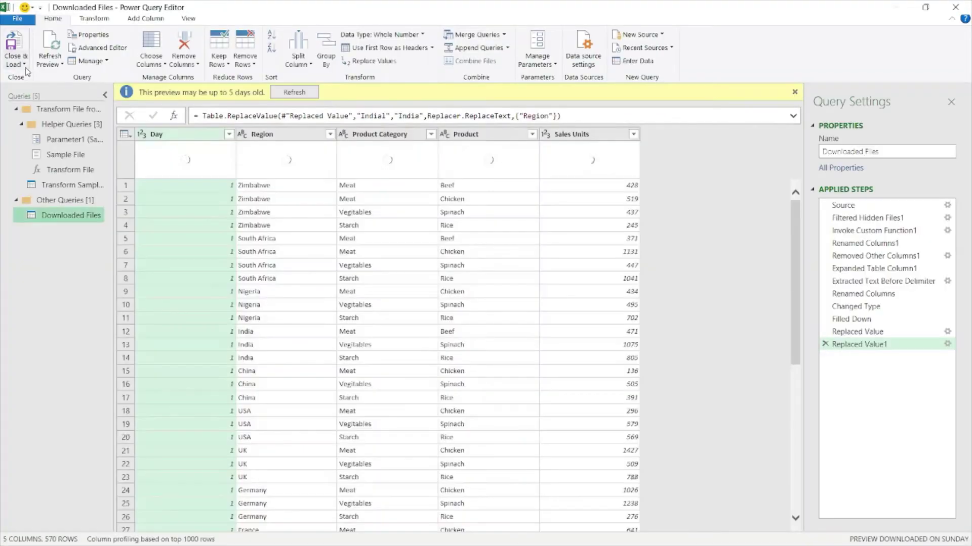
click(25, 67)
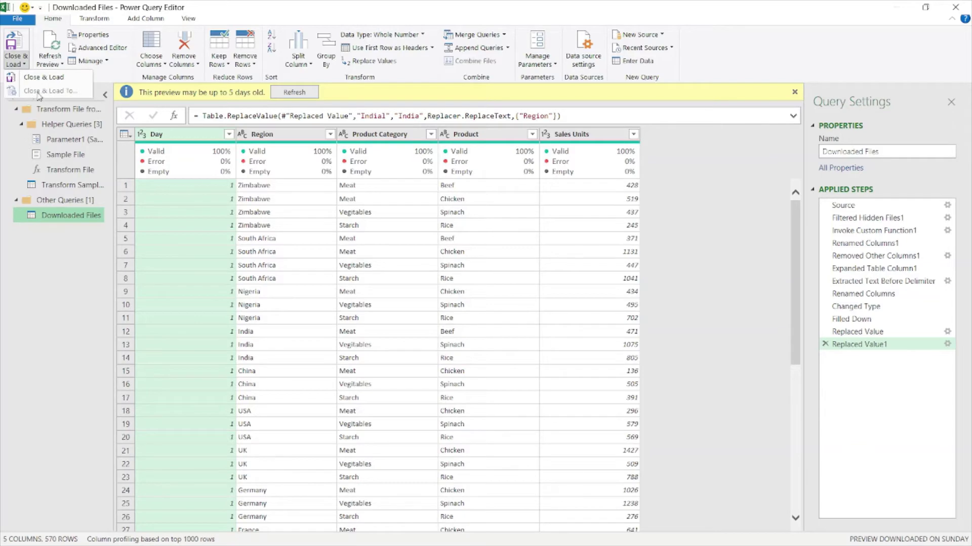
click(965, 4)
- Set the Downloaded Files query to load with Only Create Connection and to be added to the Data Model
right_click(834, 321)
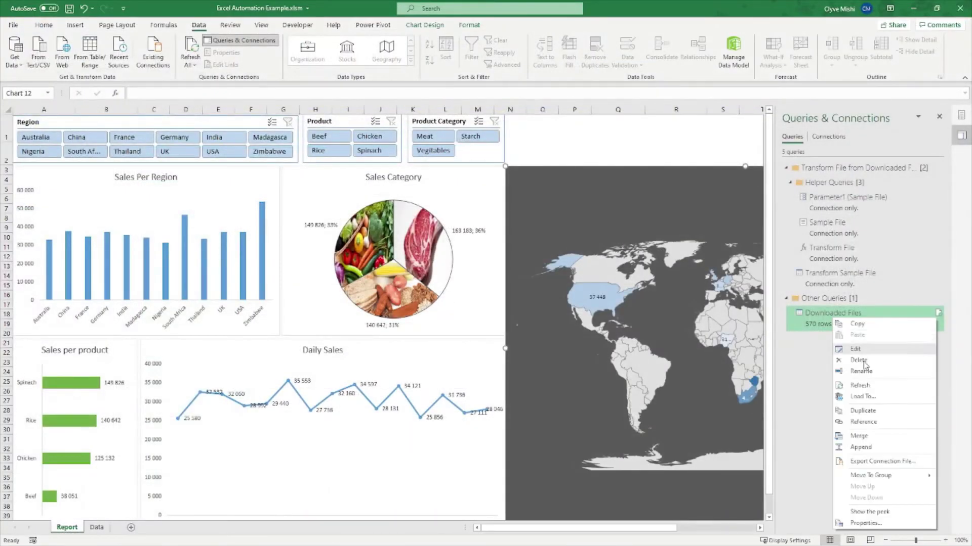
click(869, 401)
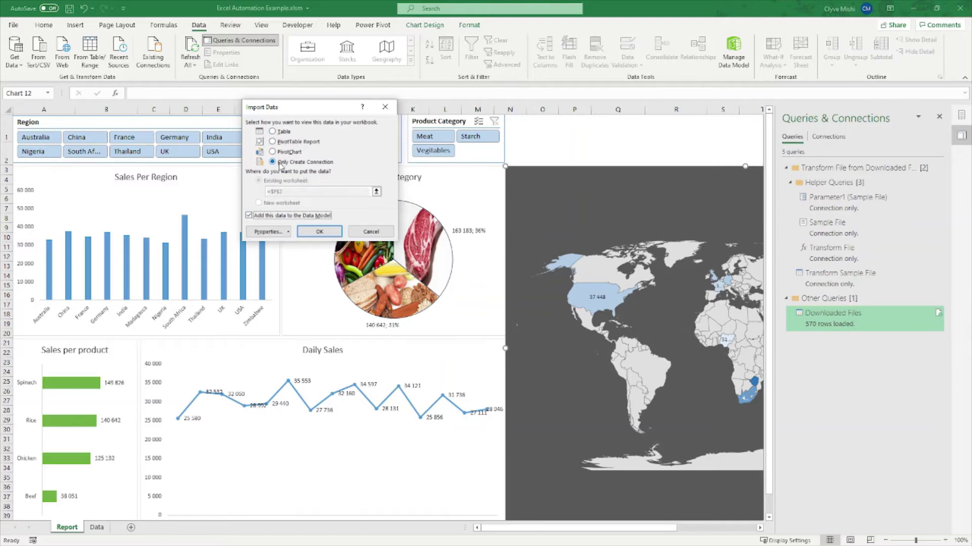
click(319, 232)
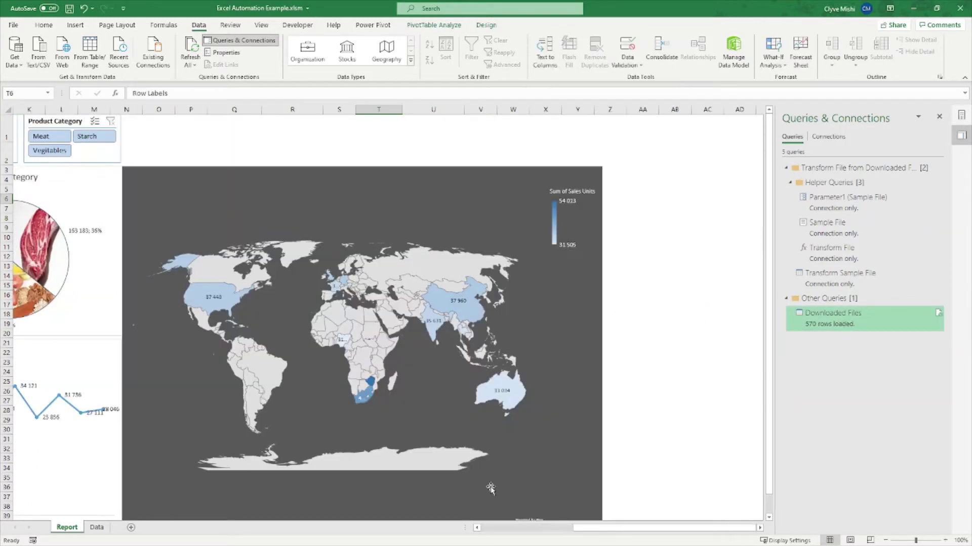
- Open the workbook's data model in the Power Pivot window and maximize that window
scroll(602, 528, left, 5)
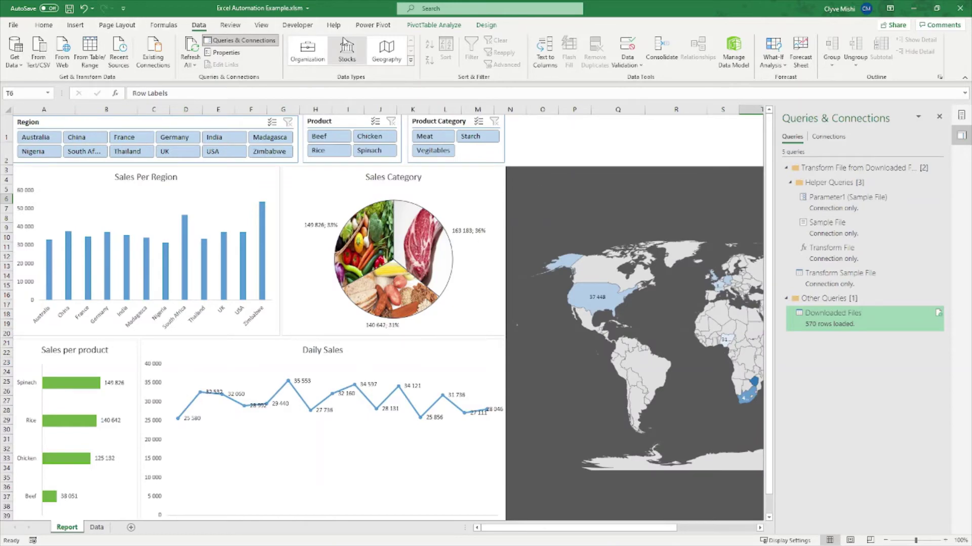
click(380, 26)
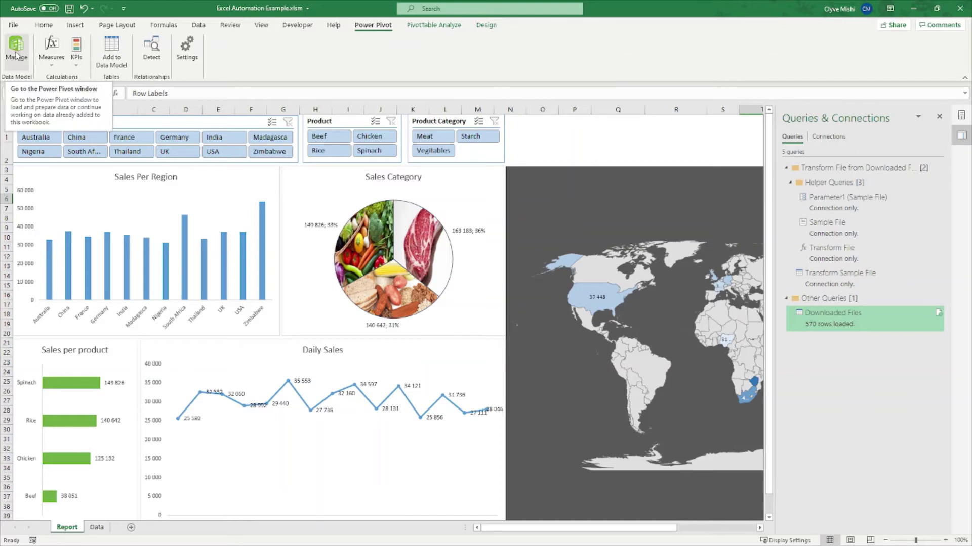
click(198, 25)
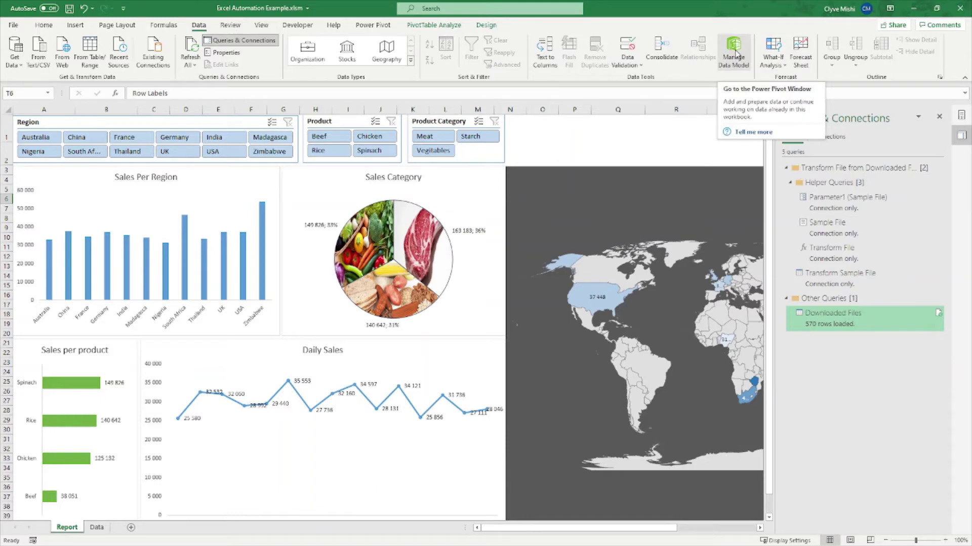
click(737, 58)
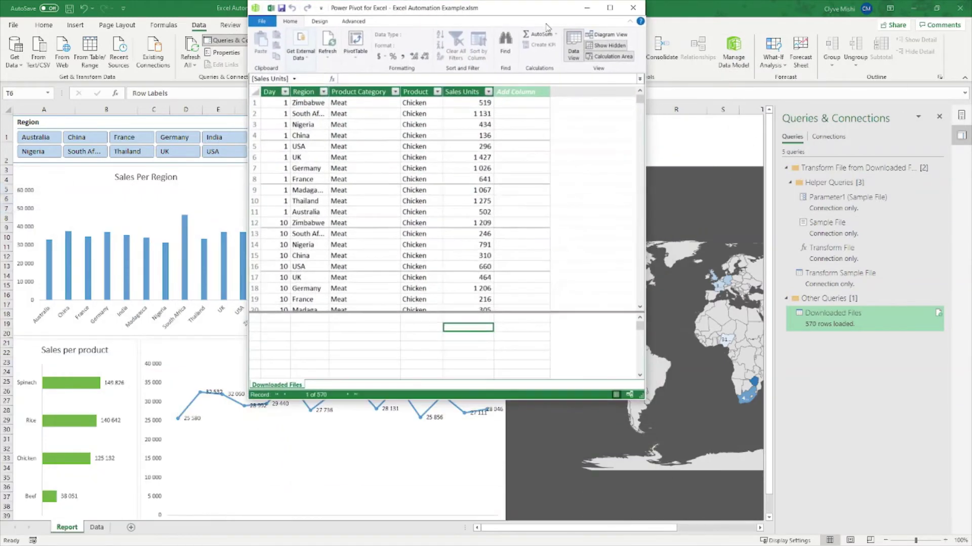
click(615, 8)
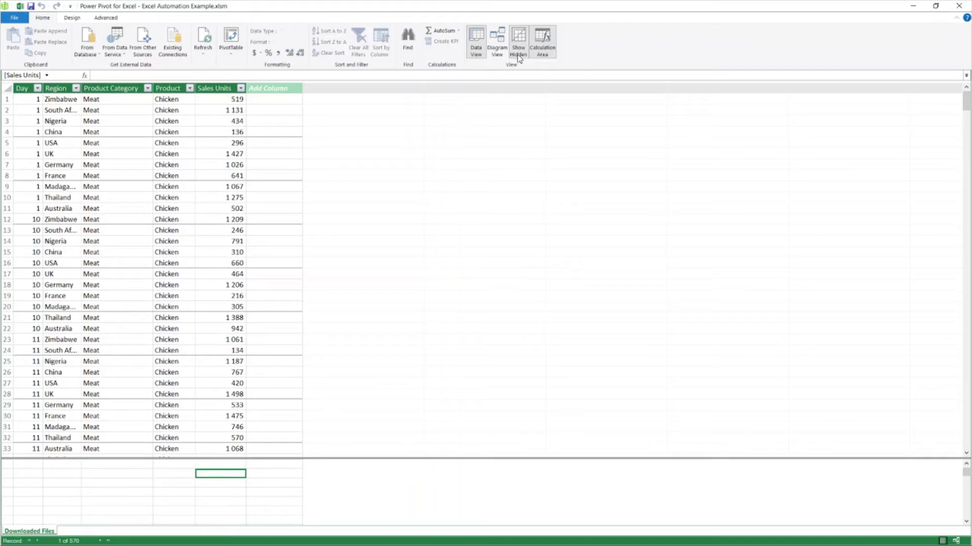
- Show the data model as a diagram, enlarge the Downloaded Files table to fit all its fields, and return to the data view
click(498, 46)
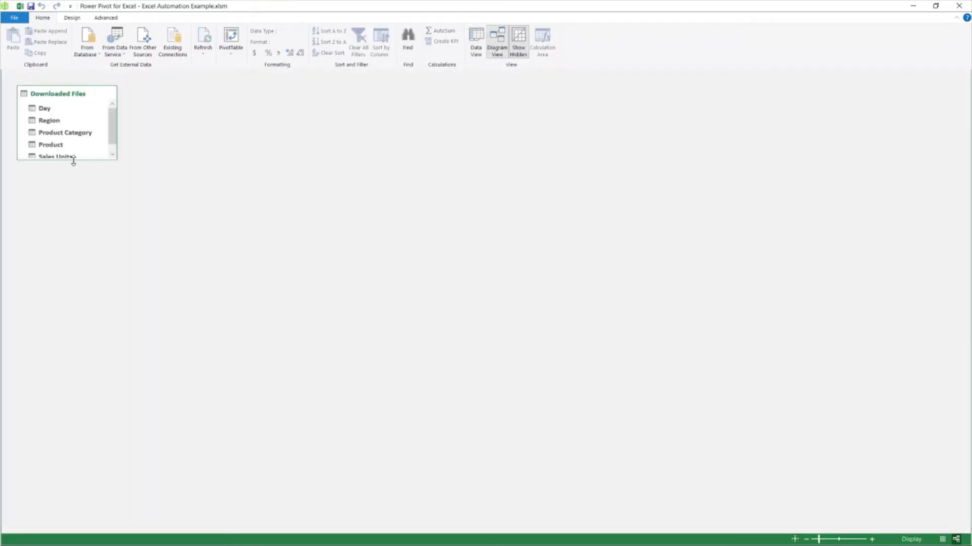
drag(73, 161, 76, 233)
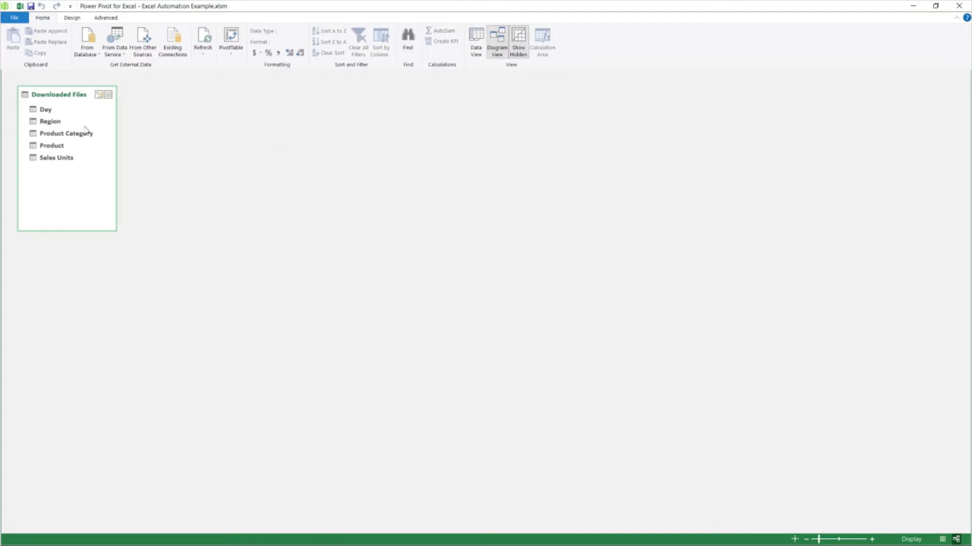
click(478, 47)
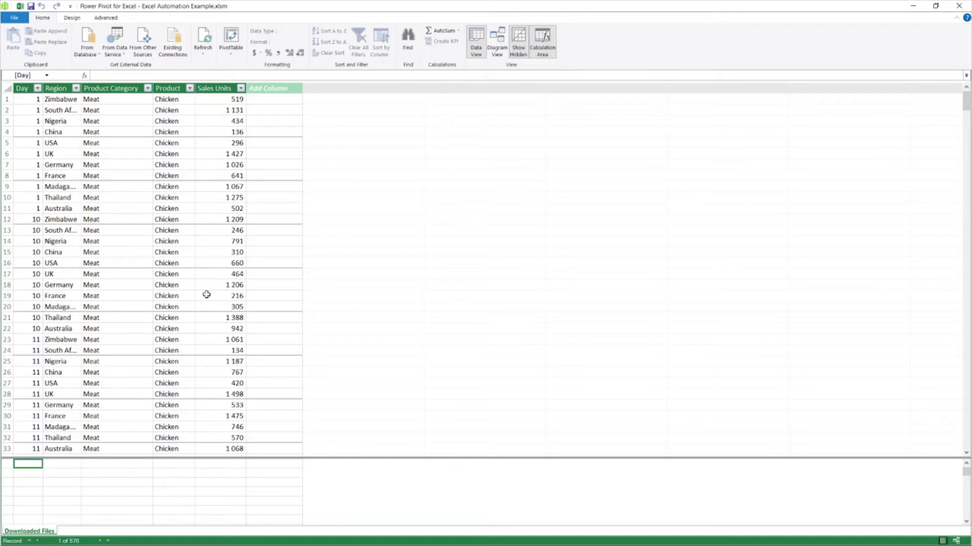
- Look through the PivotTable and PivotChart layouts available for the data model, and close Power Pivot
click(222, 474)
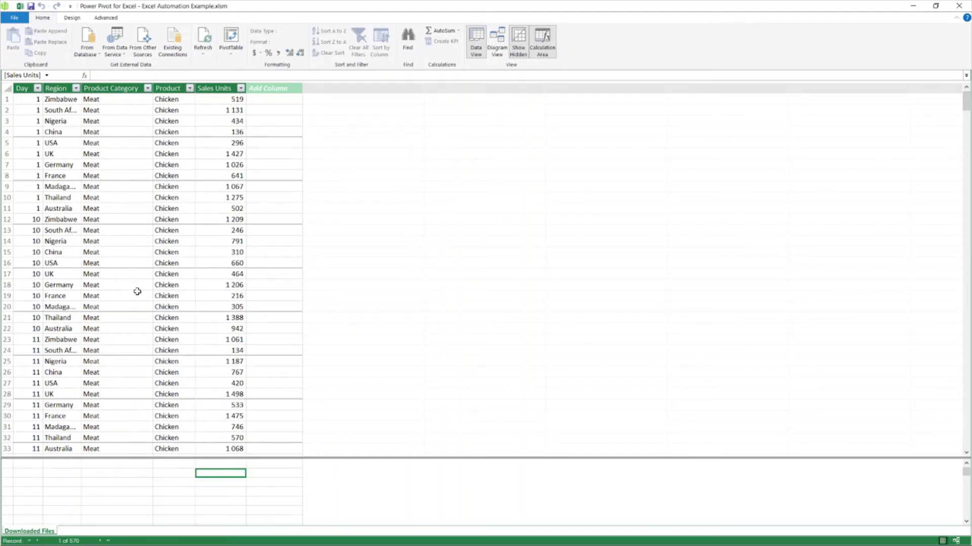
click(232, 54)
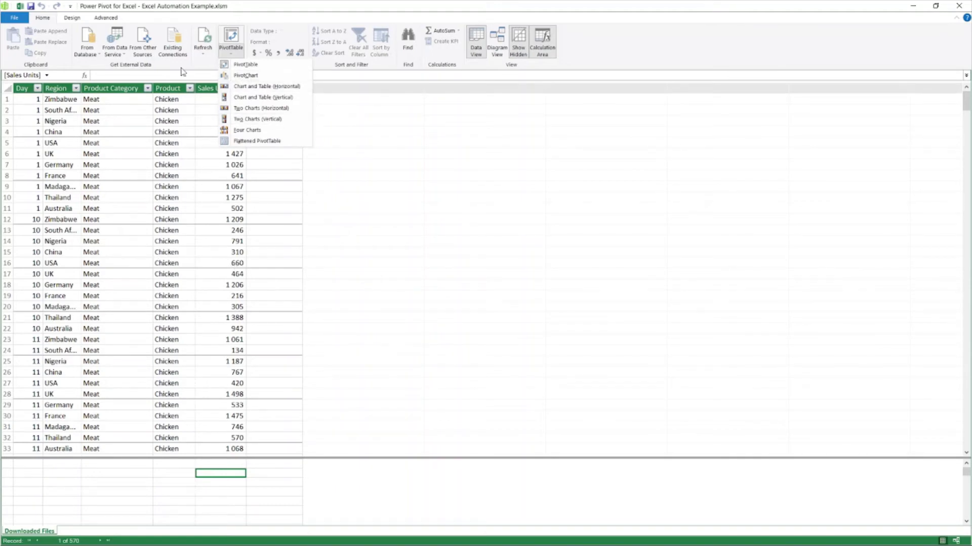
click(959, 5)
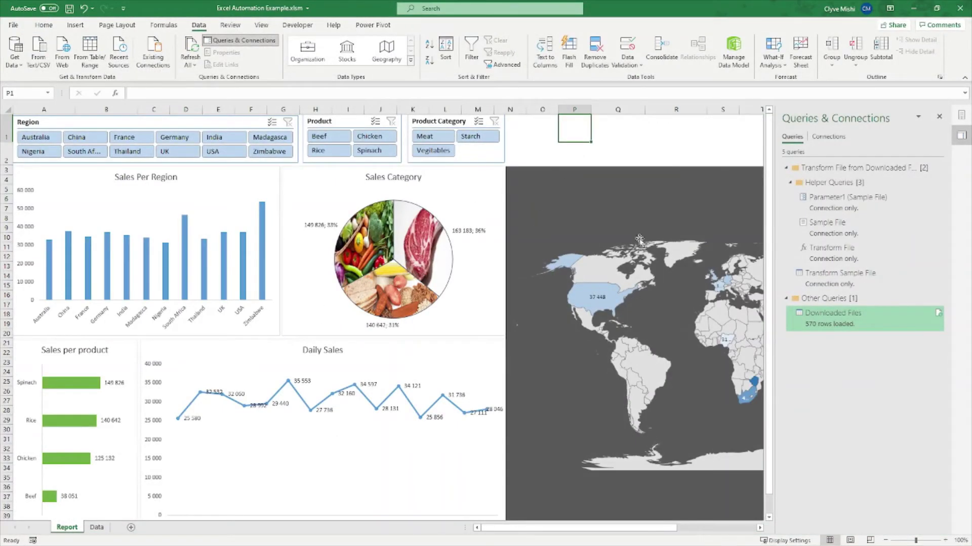
- Move the map chart aside to view the region pivot table underneath, and put it back over the table
click(655, 193)
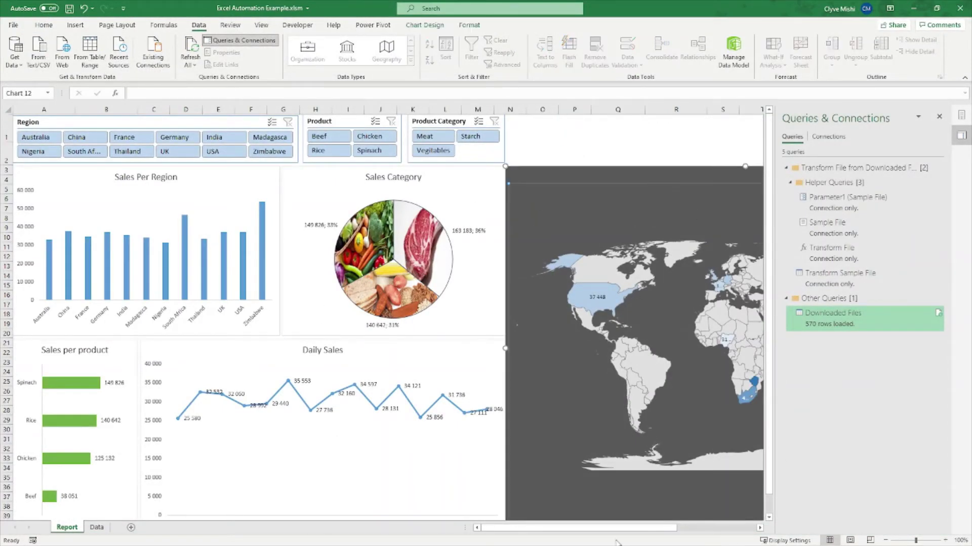
drag(615, 529, 694, 533)
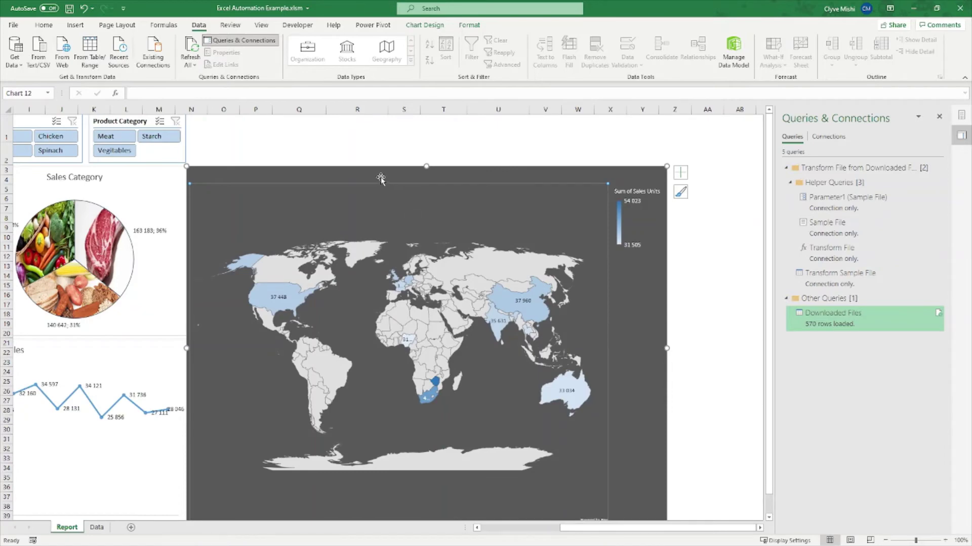
drag(381, 178, 745, 183)
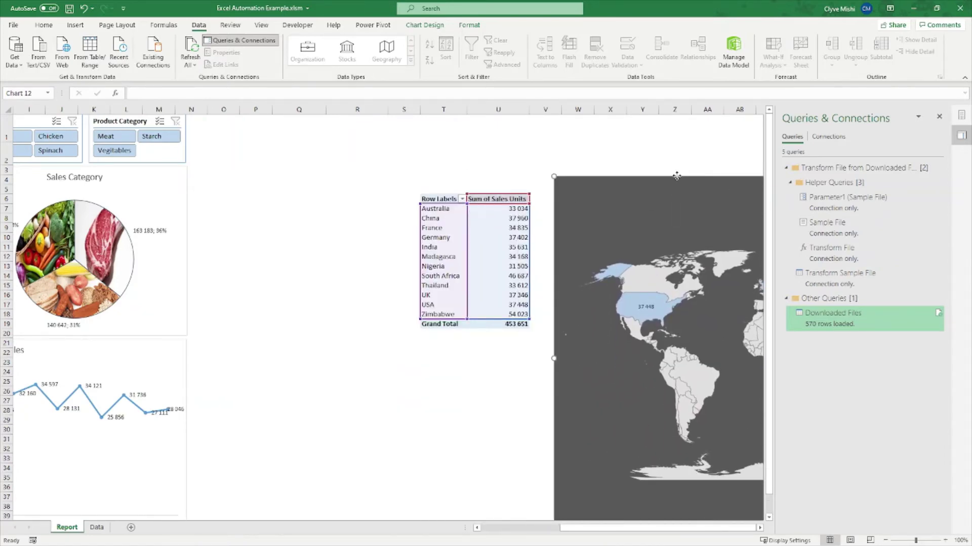
drag(677, 175, 311, 166)
drag(638, 528, 505, 529)
- Examine the Sales Per Region, Sales per product, Daily Sales and map charts on the report
click(86, 193)
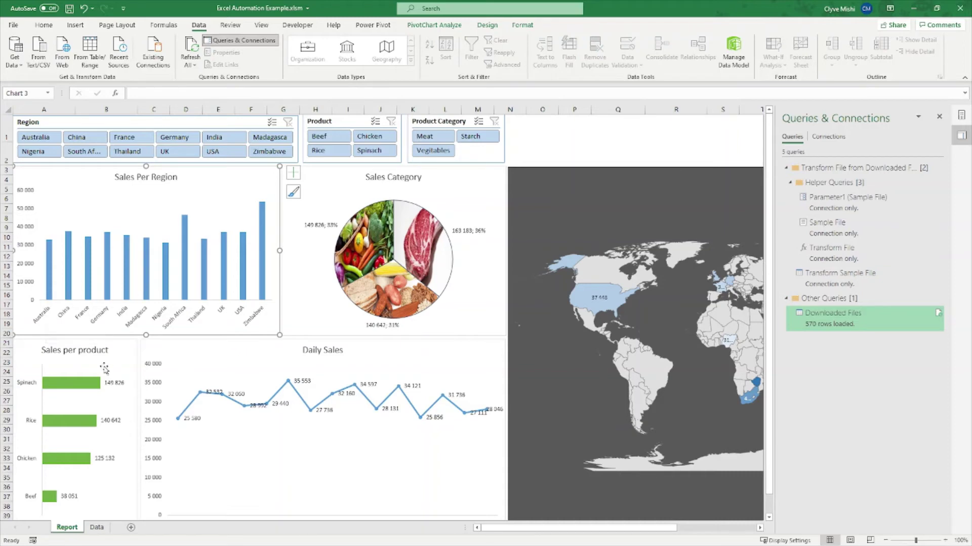
click(24, 366)
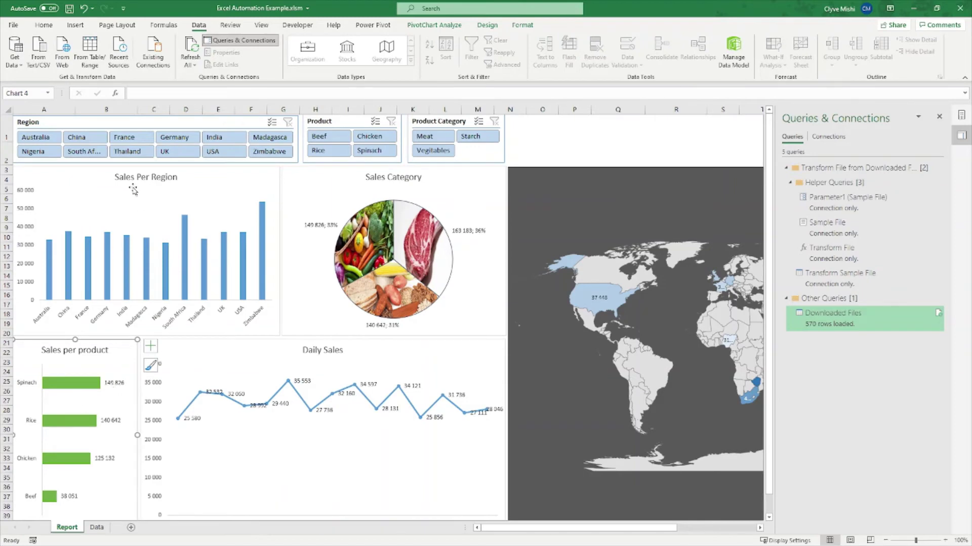
click(366, 355)
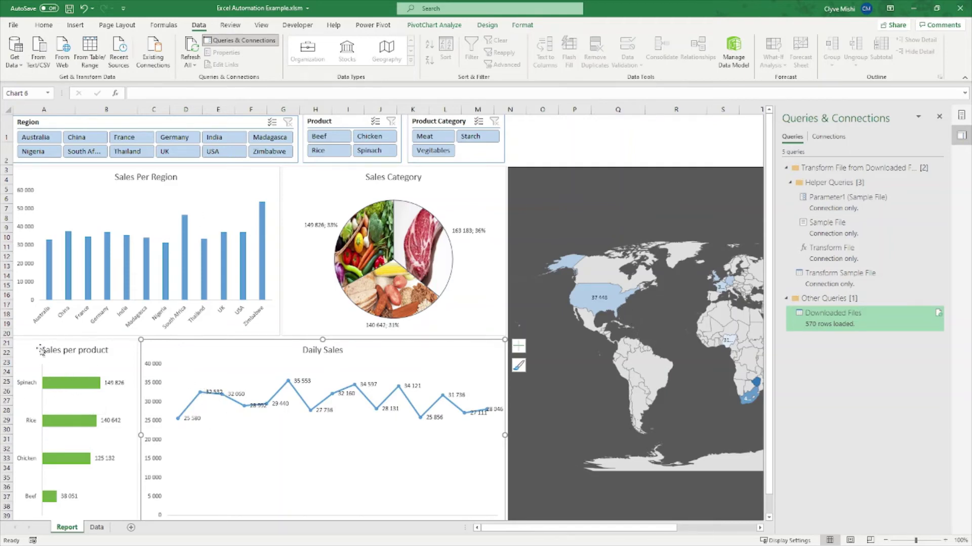
mouse_move(65, 388)
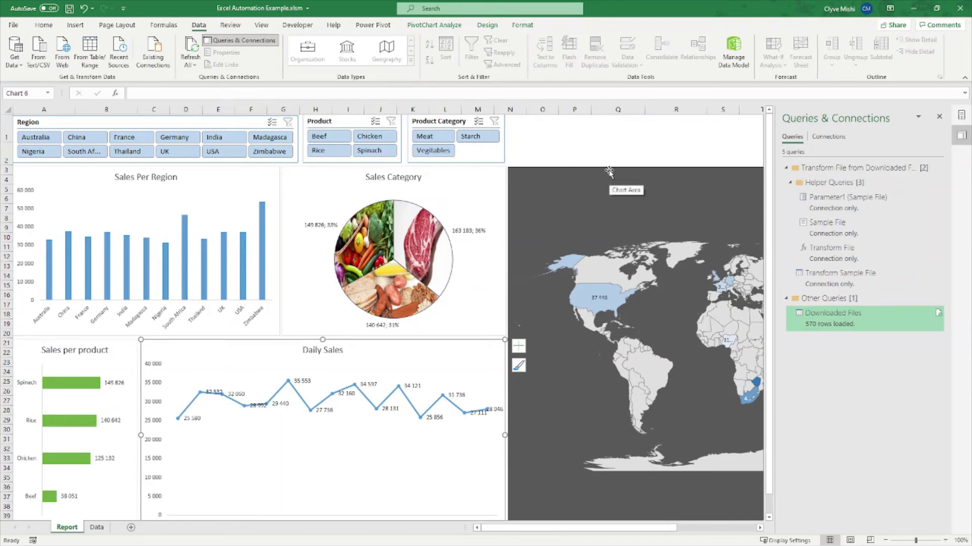
drag(617, 187, 653, 172)
click(577, 140)
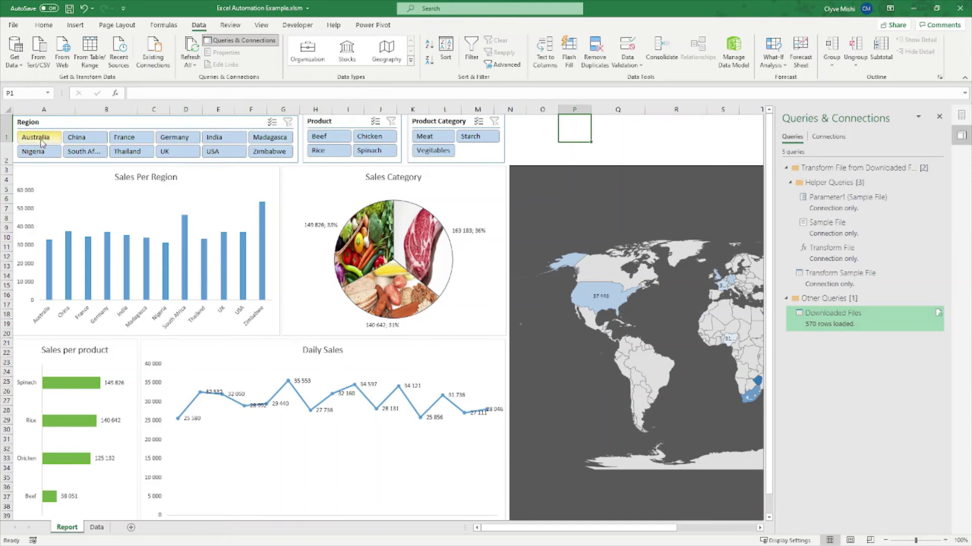
- Filter the report by the products Beef, Chicken, Rice and Spinach one after another, and clear the Product filter
click(324, 137)
click(367, 138)
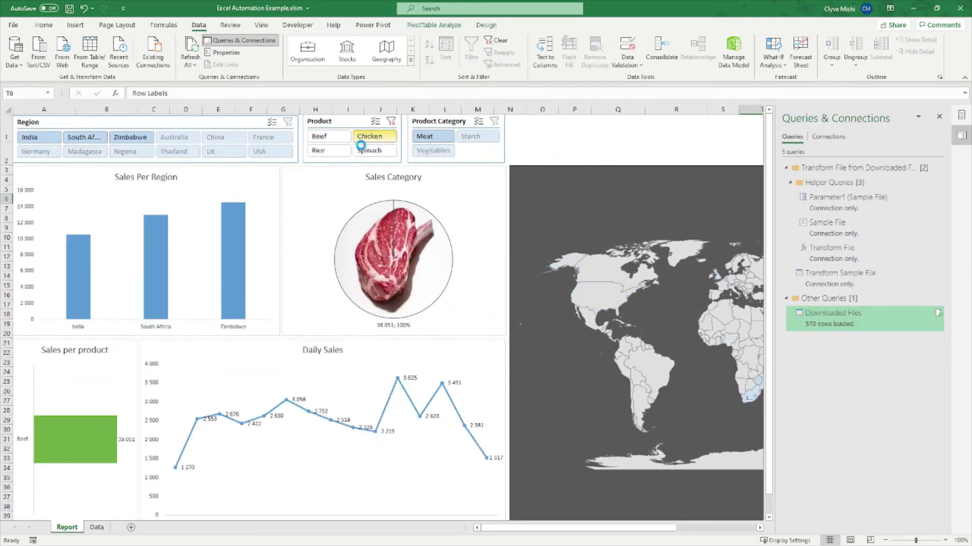
click(319, 152)
click(369, 150)
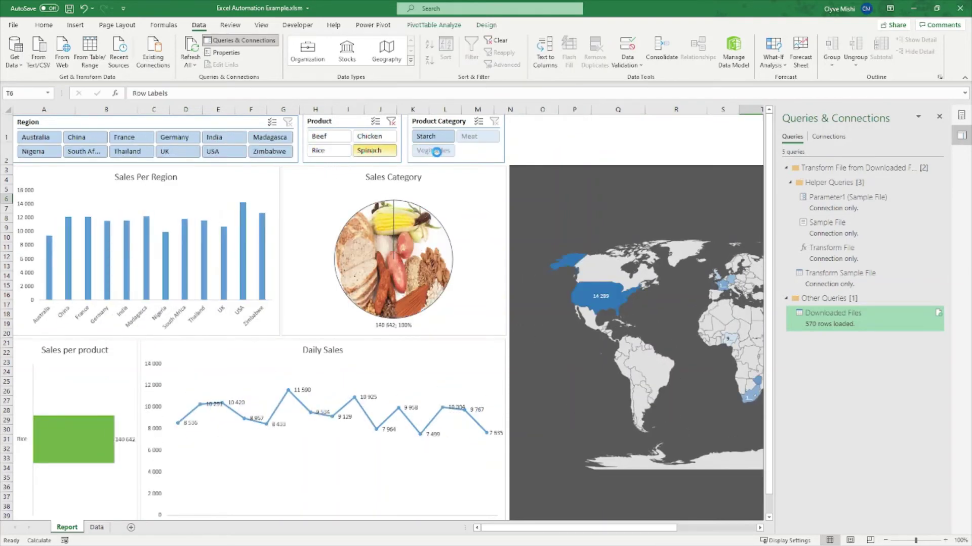
click(391, 121)
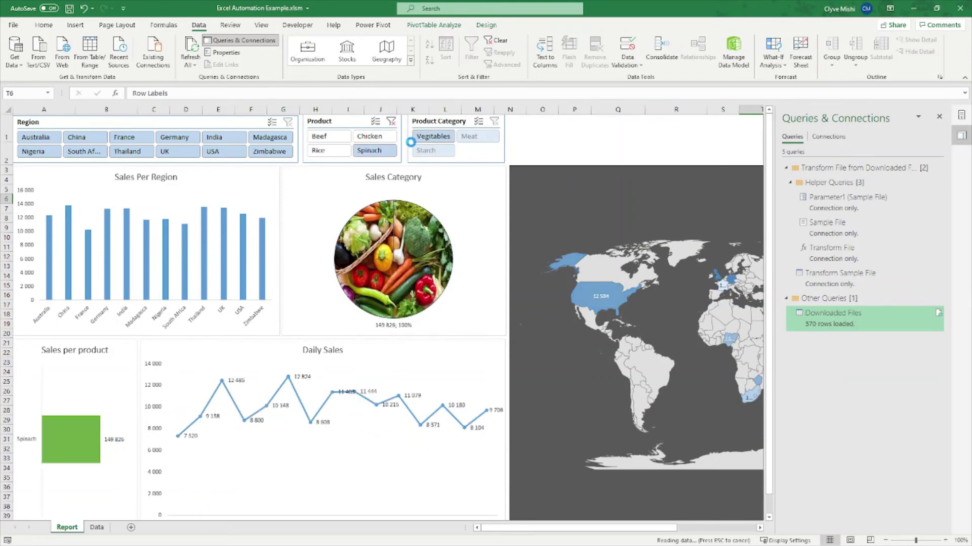
- Filter the report by product category, trying Meat and Starch before leaving only Vegitables selected
click(432, 140)
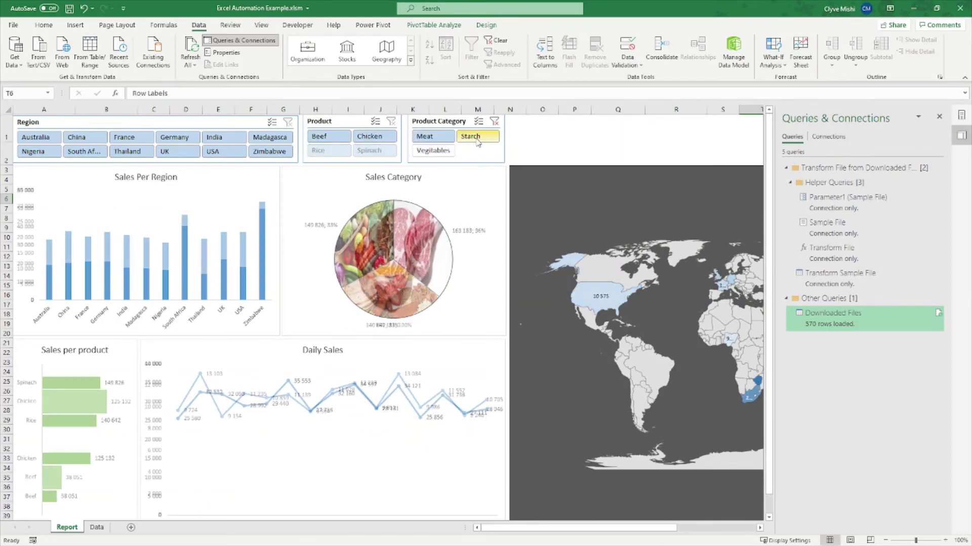
click(435, 150)
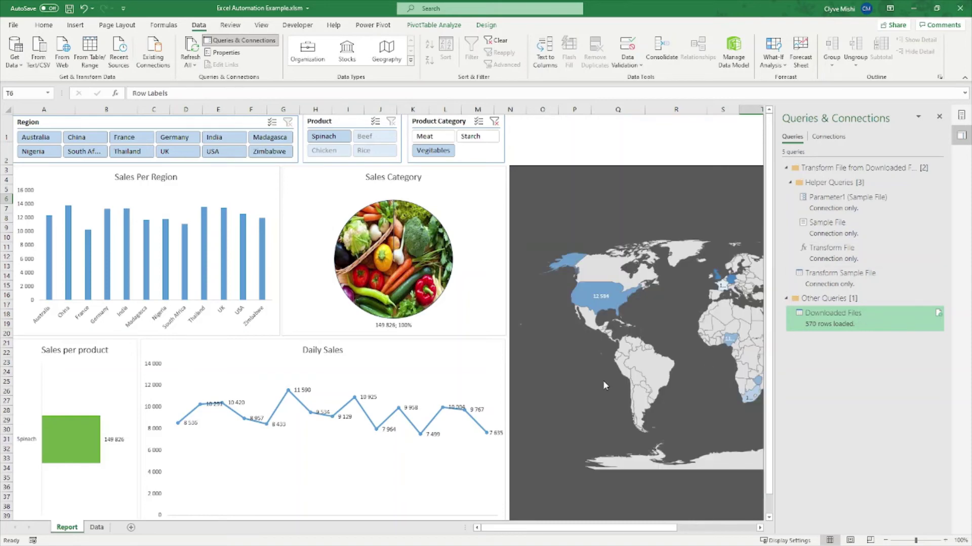
- Open the data model in the Power Pivot window again to view the Downloaded Files table
right_click(827, 317)
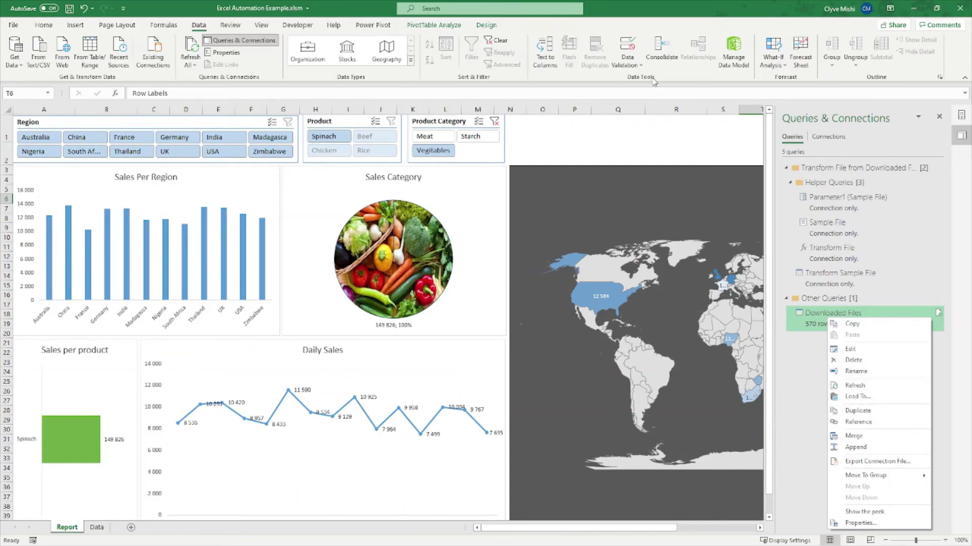
click(735, 51)
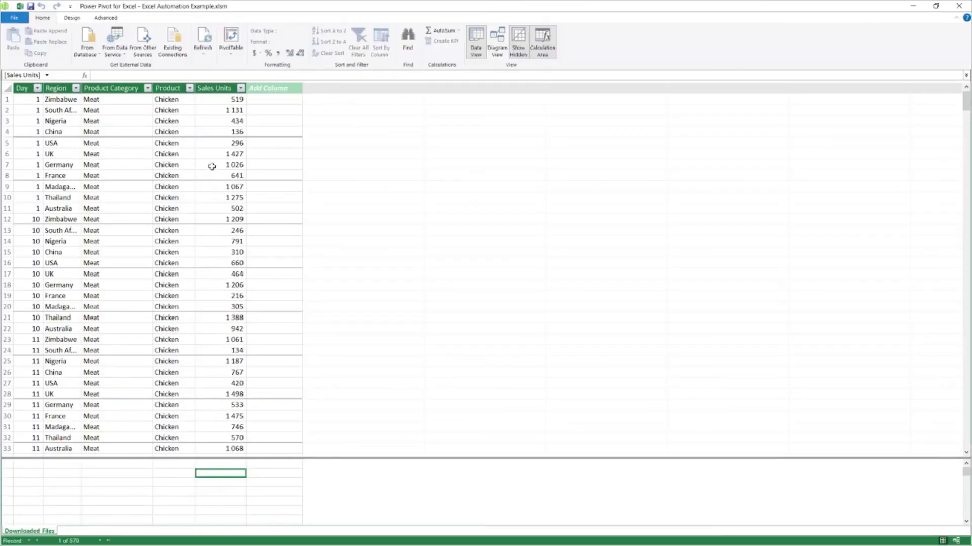
- Create a PivotTable from the data model on a new worksheet
click(234, 50)
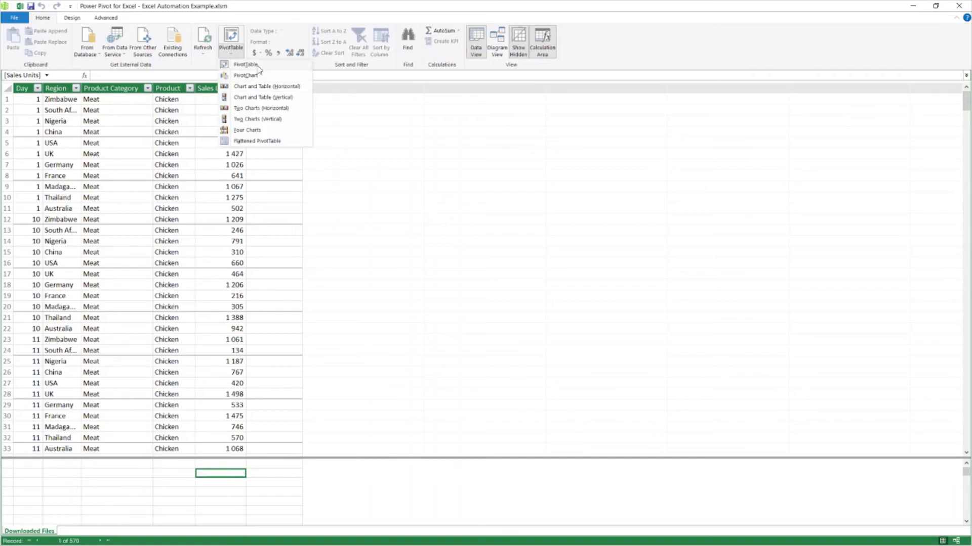
click(261, 65)
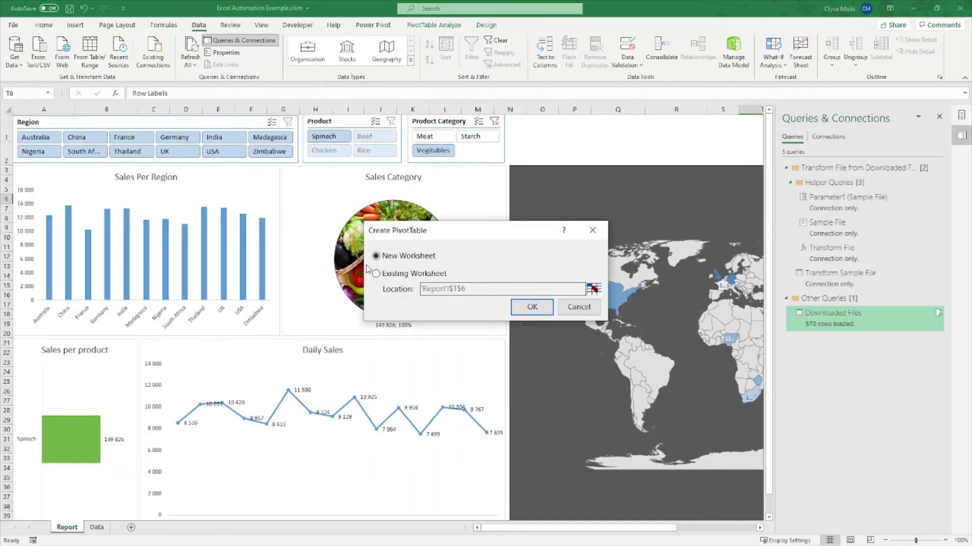
click(529, 307)
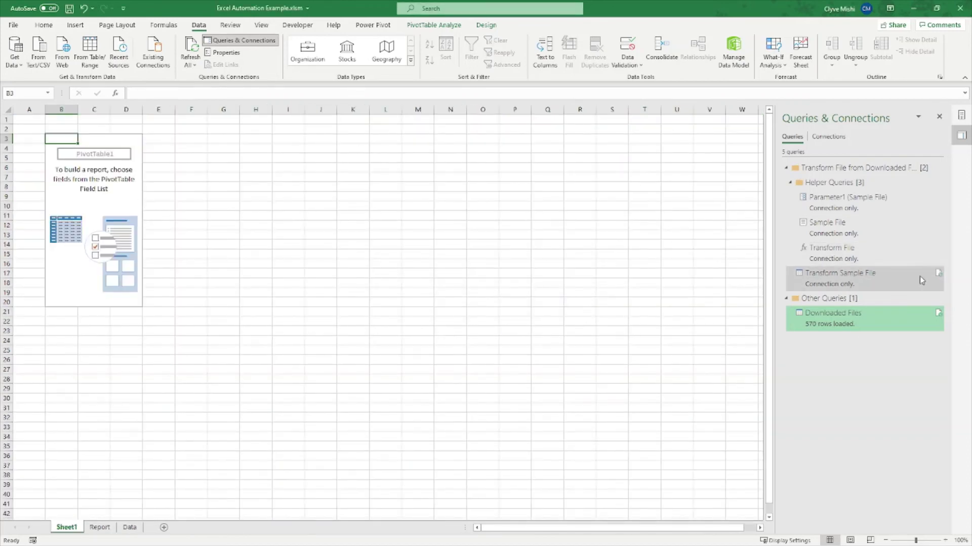
- Lay out the PivotTable from the Downloaded Files table with Product Category as rows and Sales Units as summed values
click(961, 115)
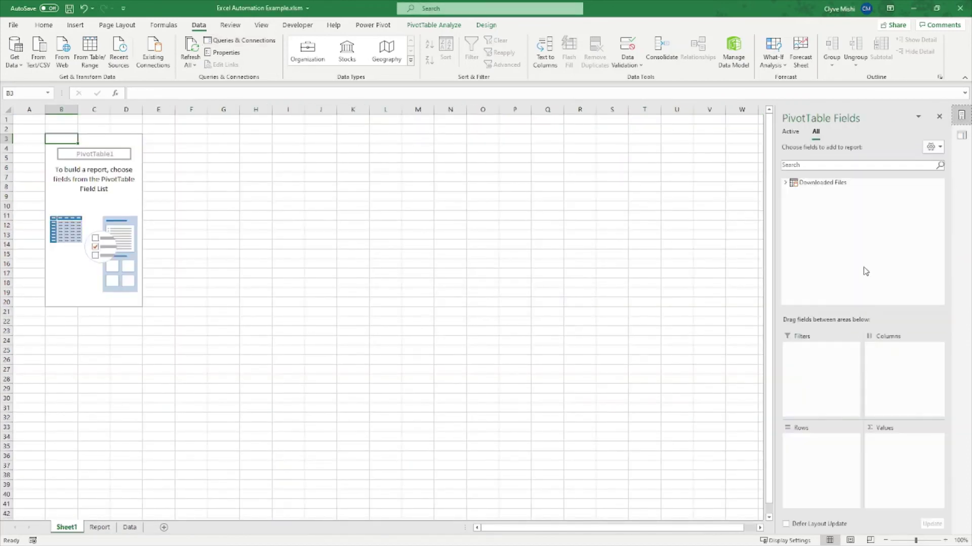
click(784, 182)
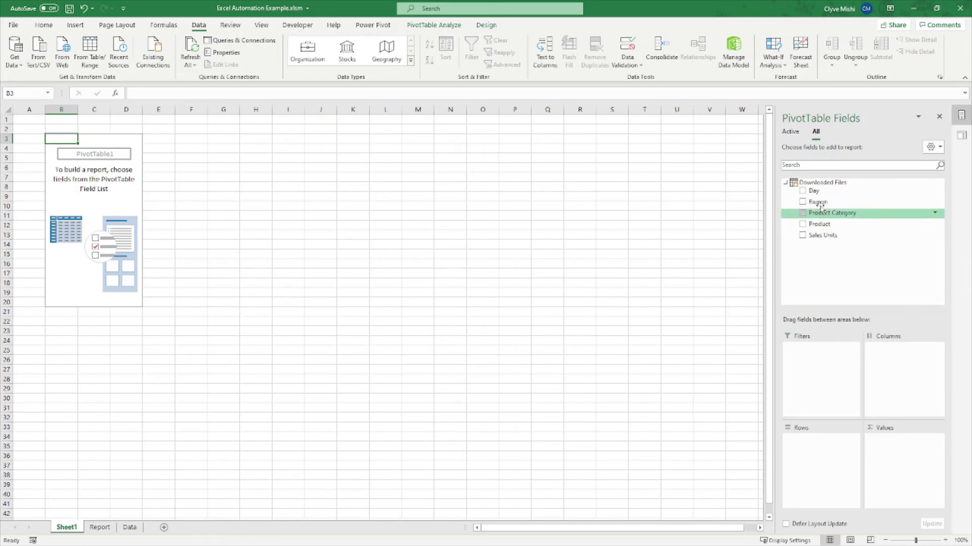
drag(831, 230, 837, 456)
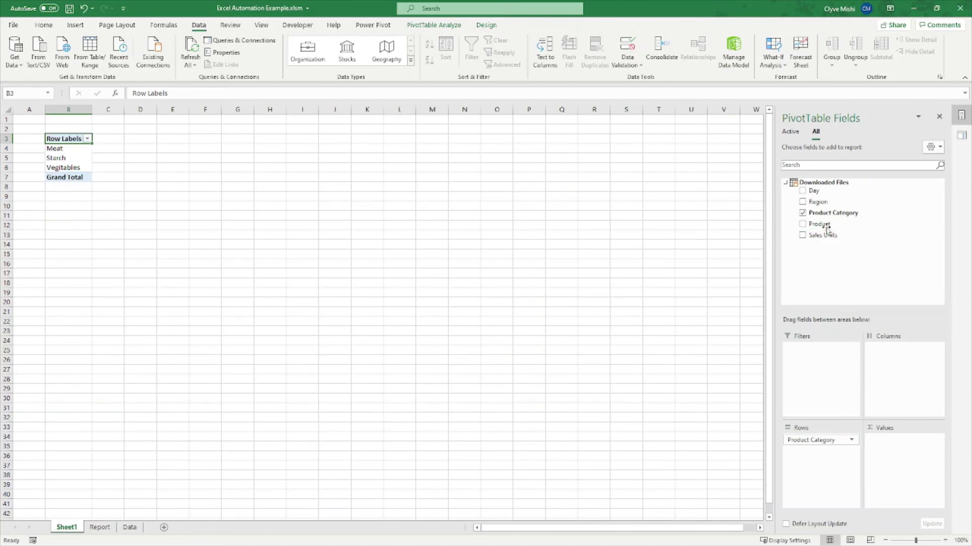
drag(824, 235, 907, 456)
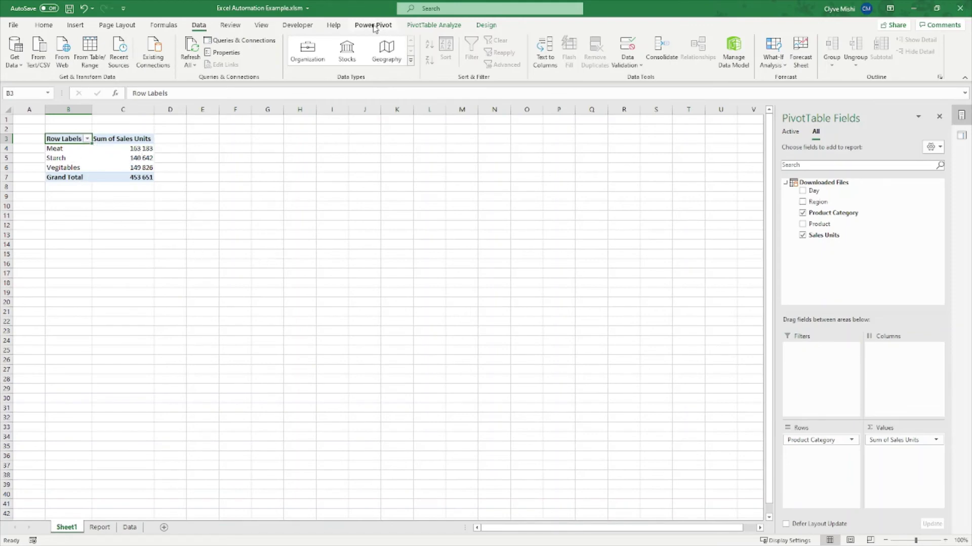
- Convert the Product Category PivotTable to formulas with the OLAP tools
click(391, 28)
click(425, 27)
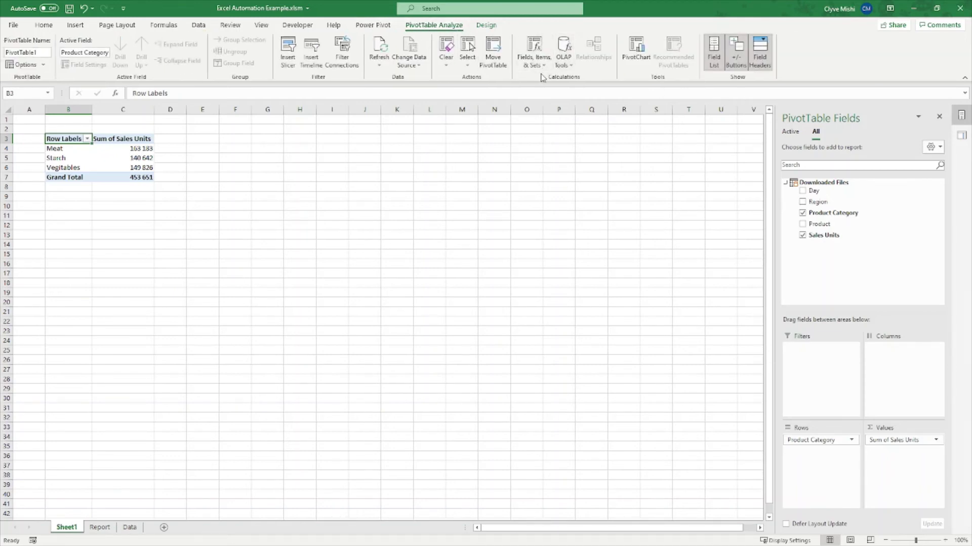
click(563, 56)
click(602, 107)
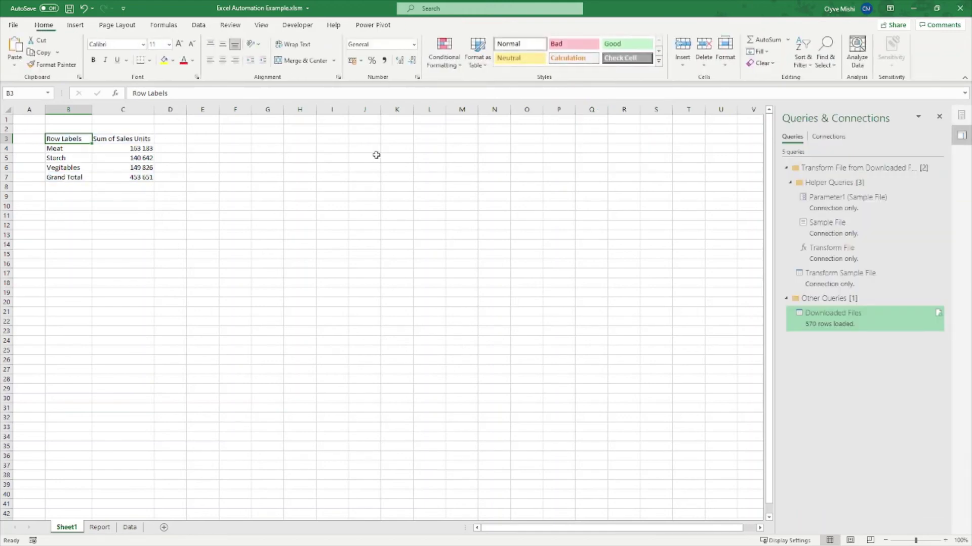
- Inspect the cube formulas behind the category labels and sales values, and undo the conversion to formulas
drag(80, 139, 147, 177)
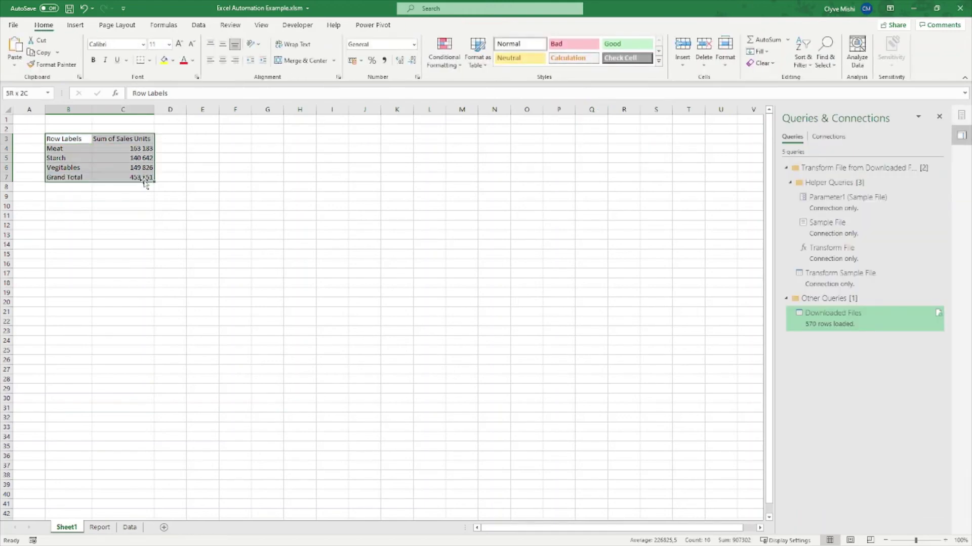
click(142, 150)
click(137, 166)
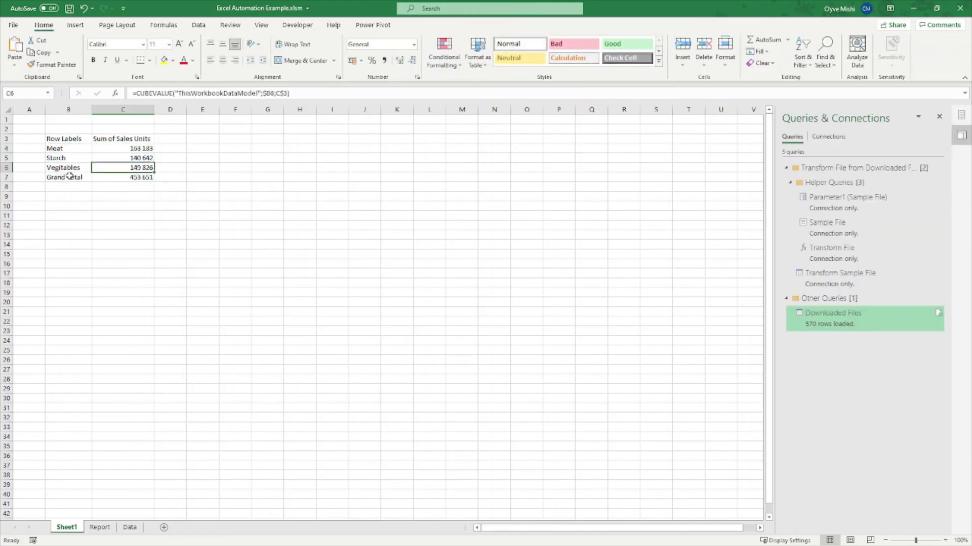
click(61, 158)
click(58, 149)
click(73, 168)
click(135, 158)
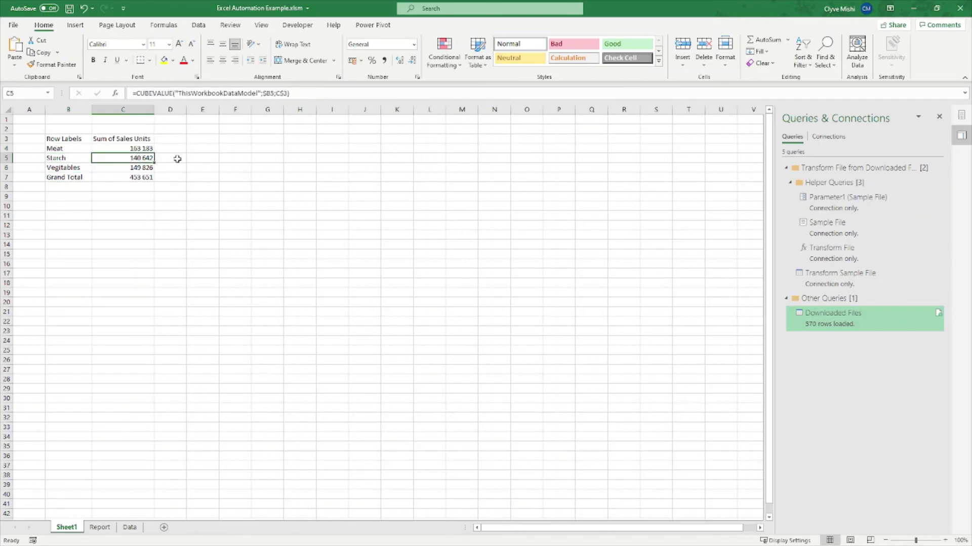
key(ctrl+z)
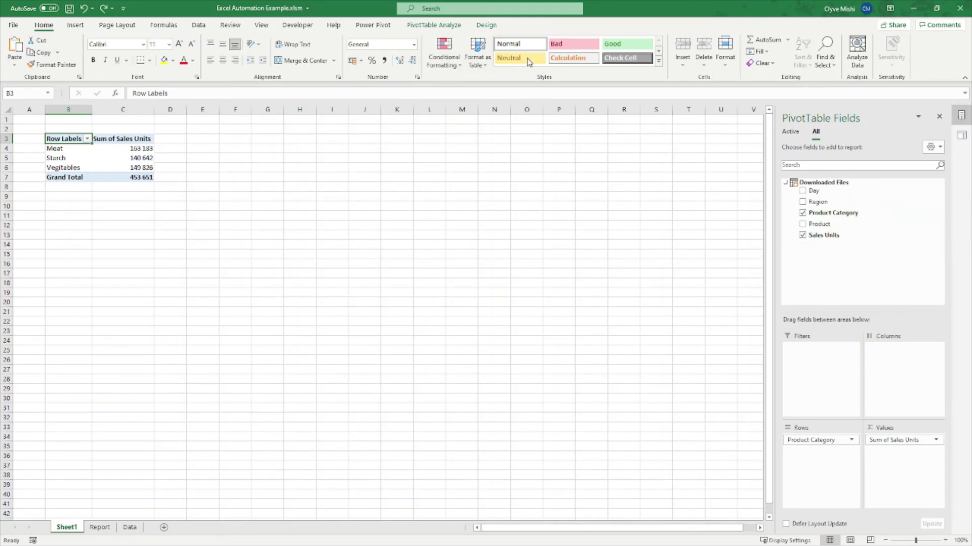
- Insert a slicer for the Product field on the restored PivotTable
click(434, 25)
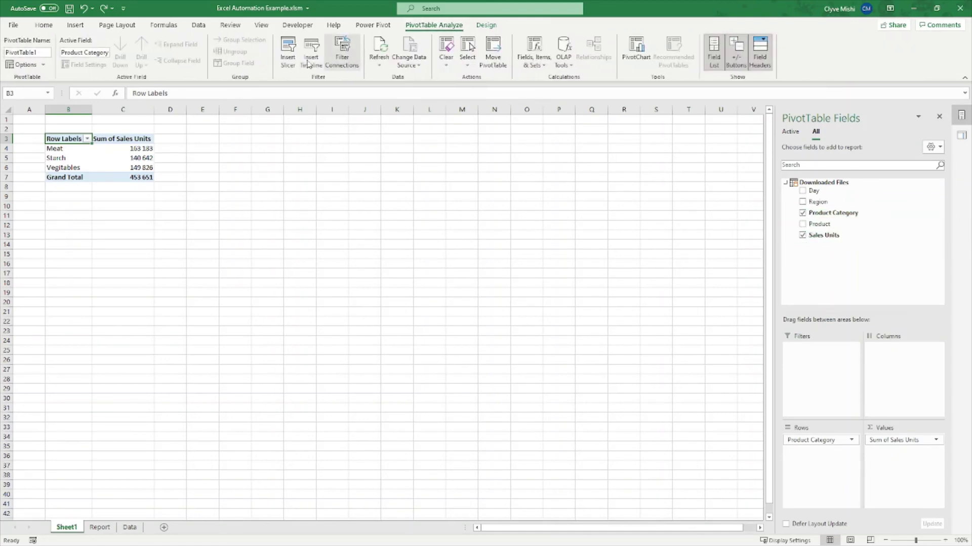
click(296, 47)
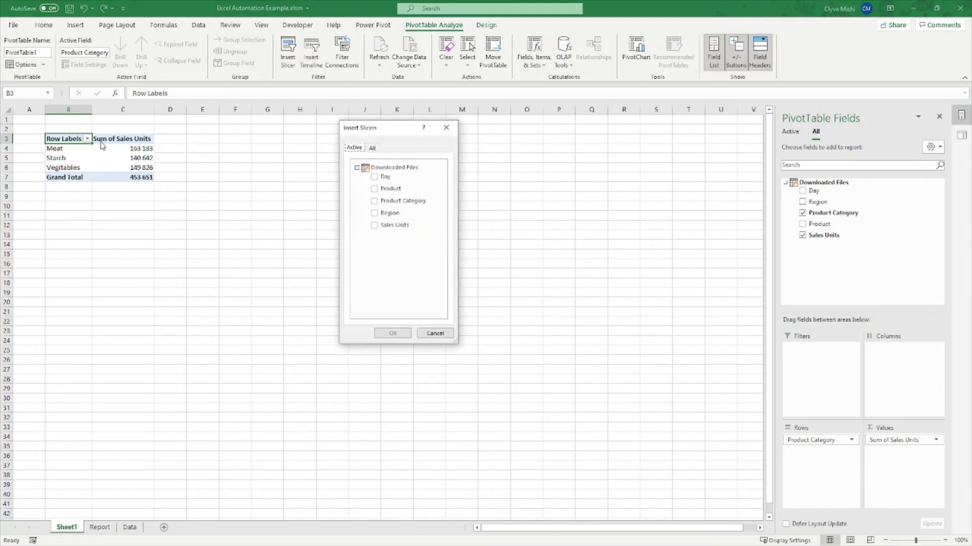
click(381, 192)
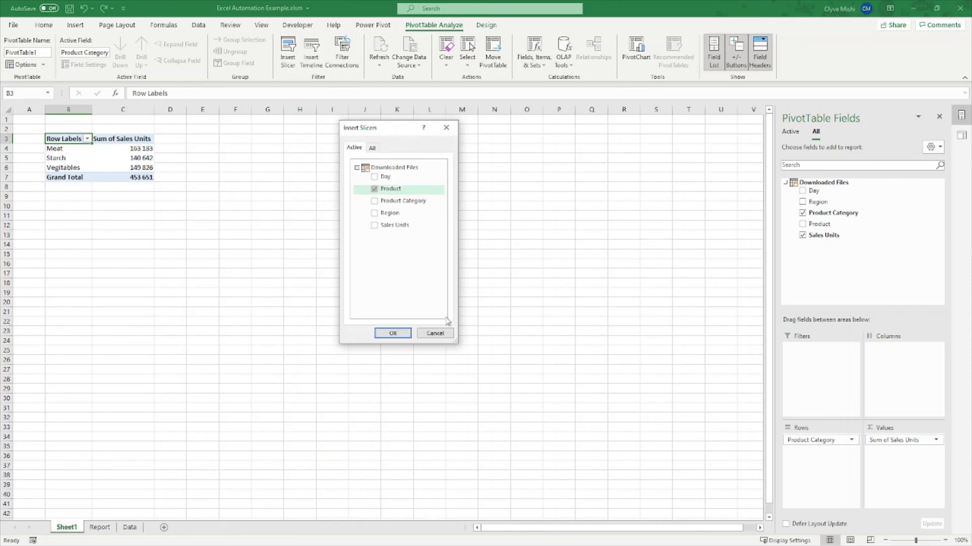
click(398, 336)
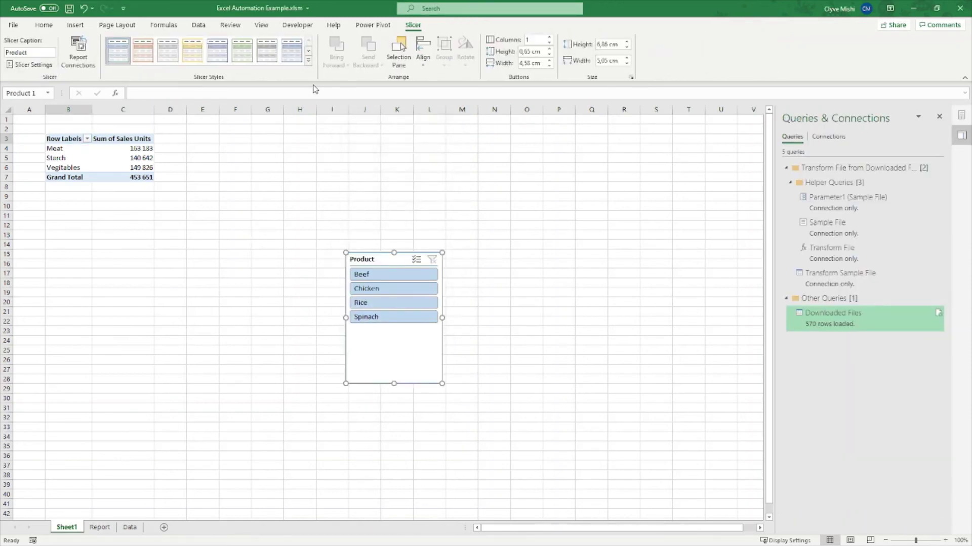
- Convert the PivotTable with its Product slicer to cube formulas using the OLAP tools
click(100, 161)
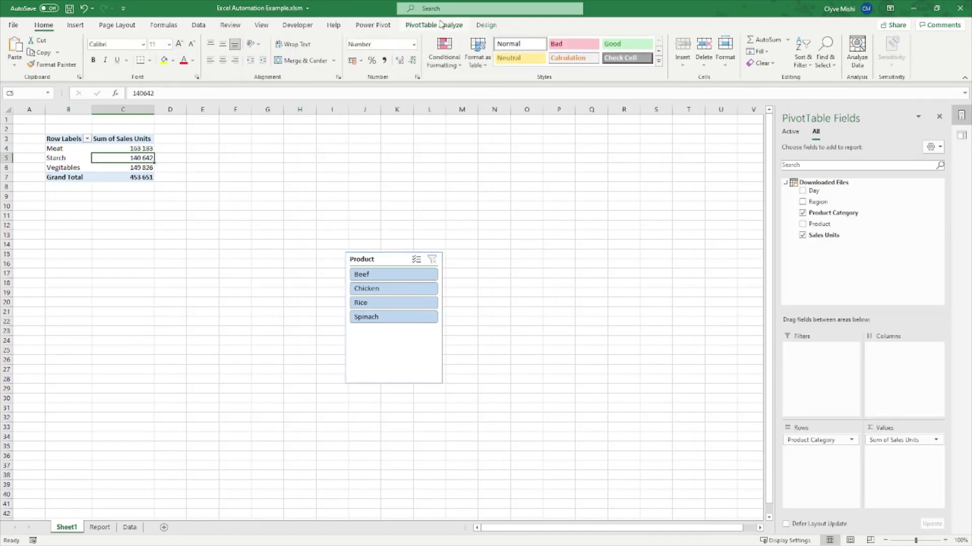
click(440, 25)
click(563, 57)
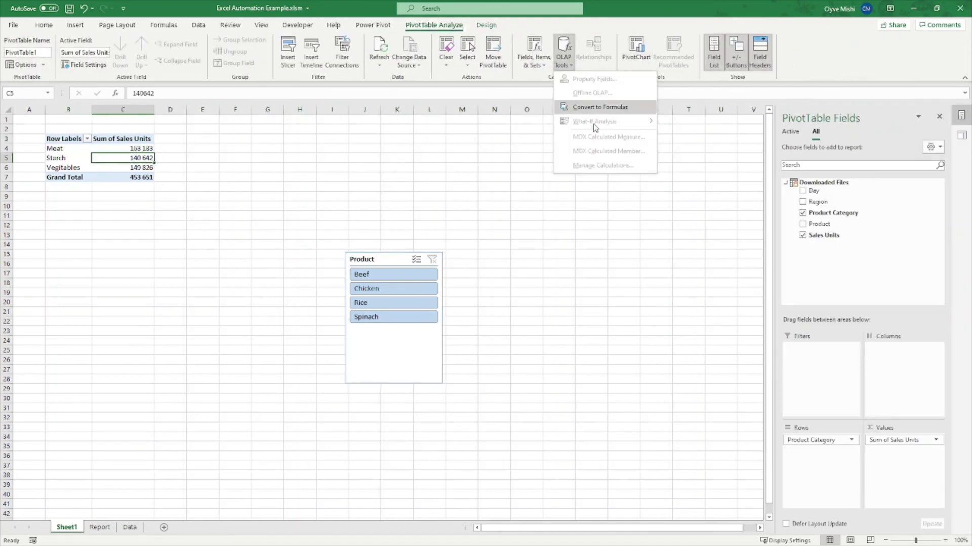
click(596, 109)
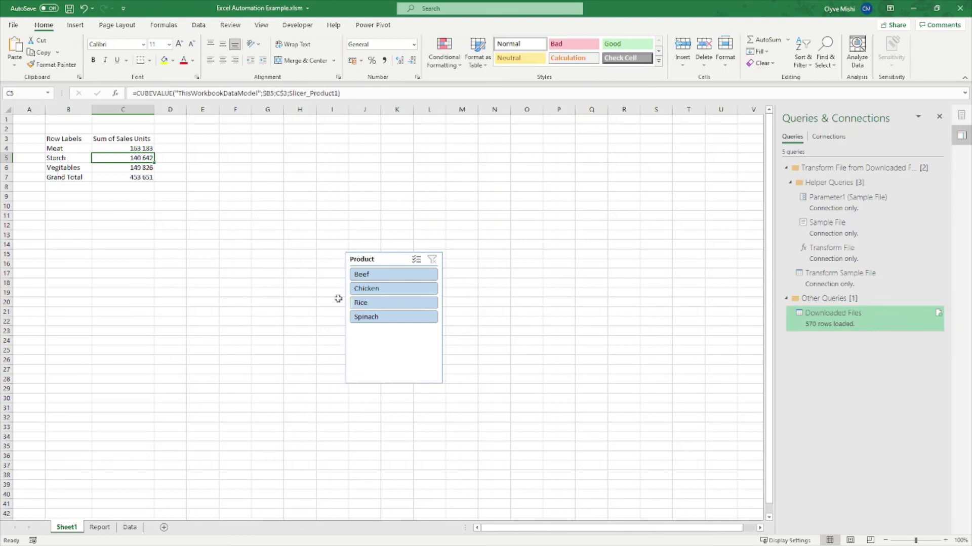
- Filter the formula table by Beef and examine the formulas in the category label and sales value cells
click(369, 274)
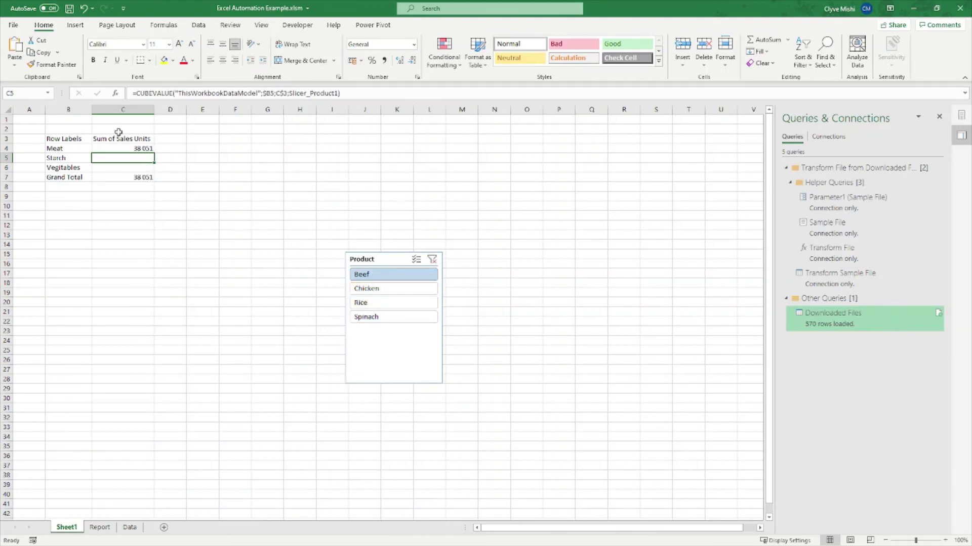
click(76, 157)
click(65, 149)
click(126, 148)
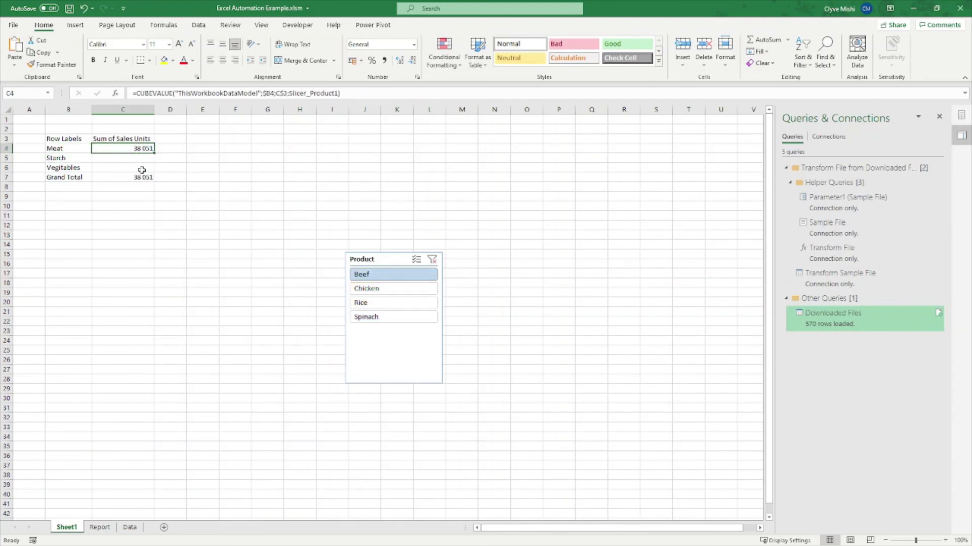
click(94, 176)
click(71, 177)
click(68, 148)
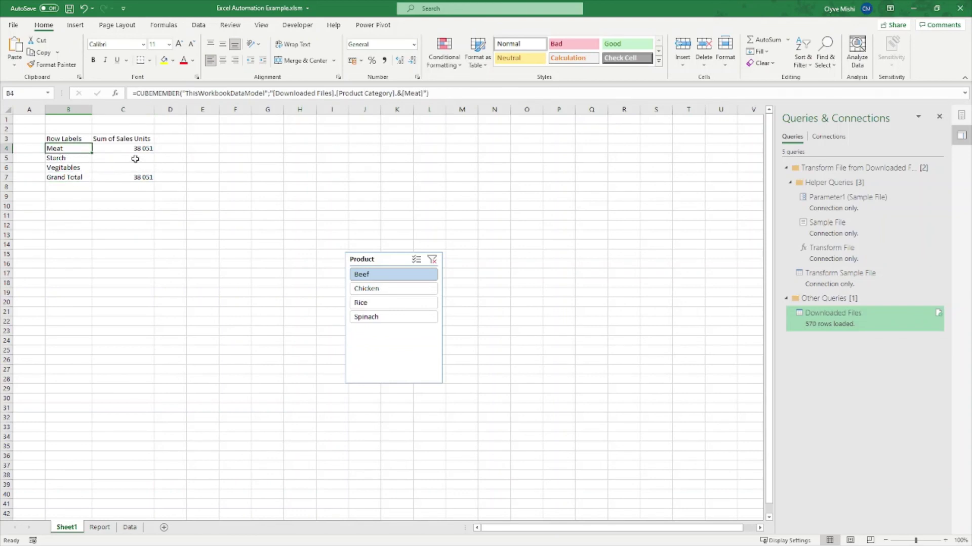
click(134, 148)
- Switch the Product slicer repeatedly between Chicken, Rice, Spinach and Beef, leaving Chicken selected
click(374, 289)
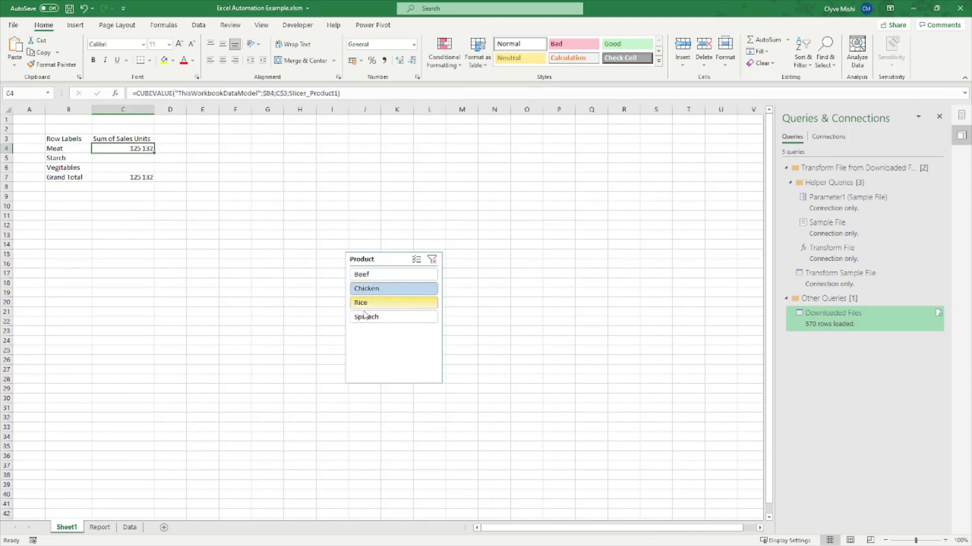
click(363, 304)
click(367, 317)
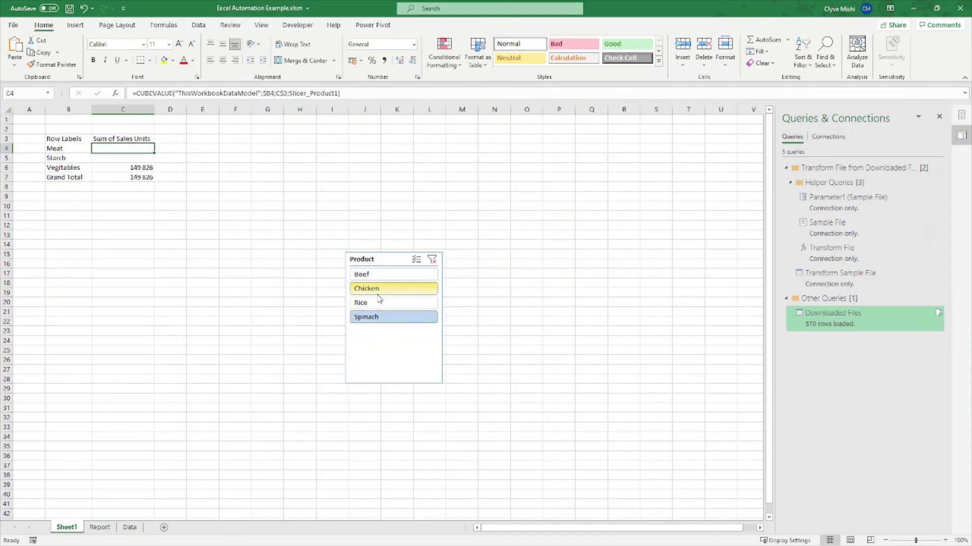
click(380, 289)
click(381, 303)
click(385, 274)
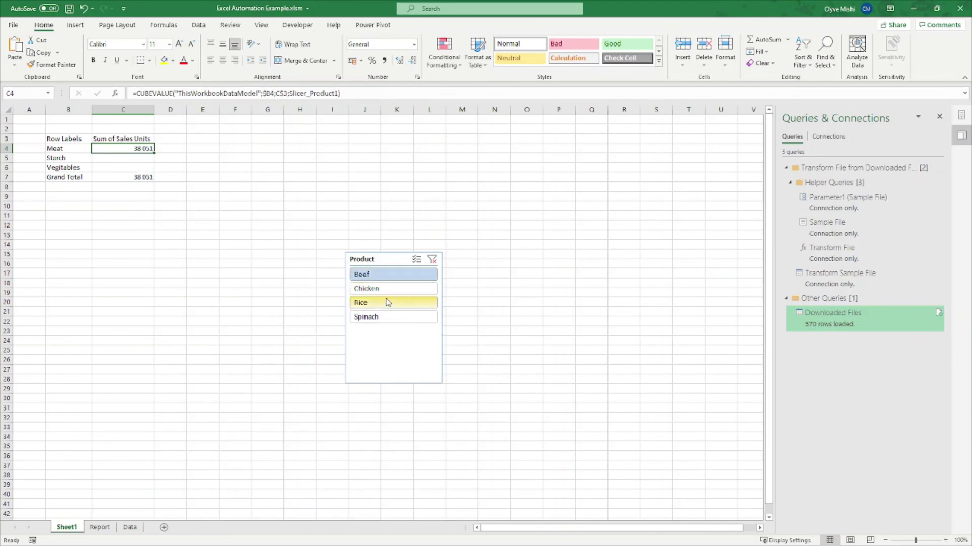
click(385, 288)
click(386, 303)
click(383, 289)
click(385, 274)
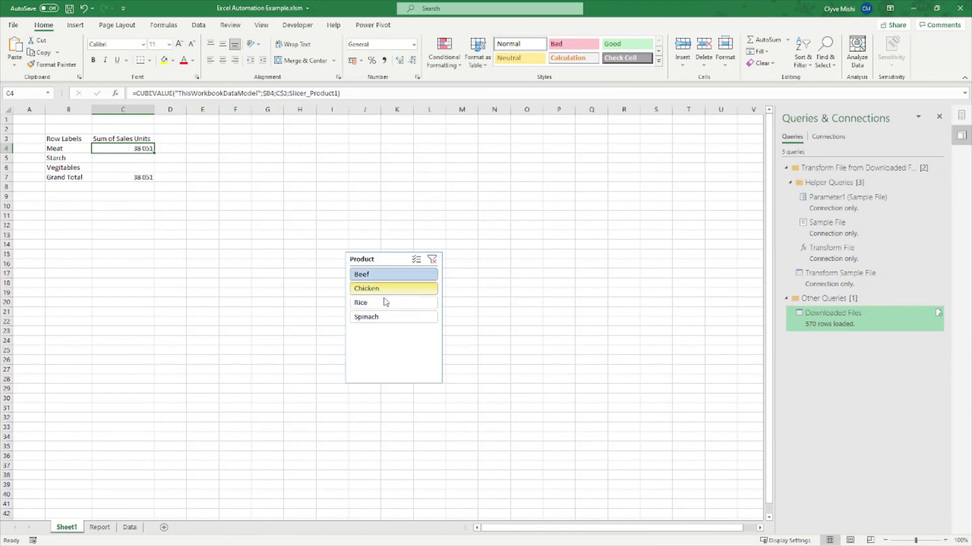
click(385, 303)
click(385, 316)
click(384, 289)
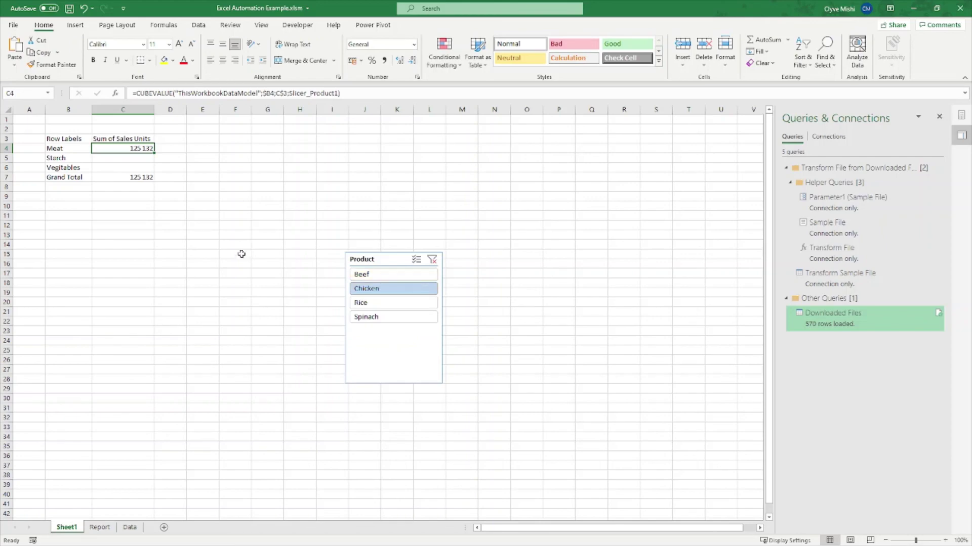
- Return to the Report sheet and close the Queries & Connections pane
click(100, 527)
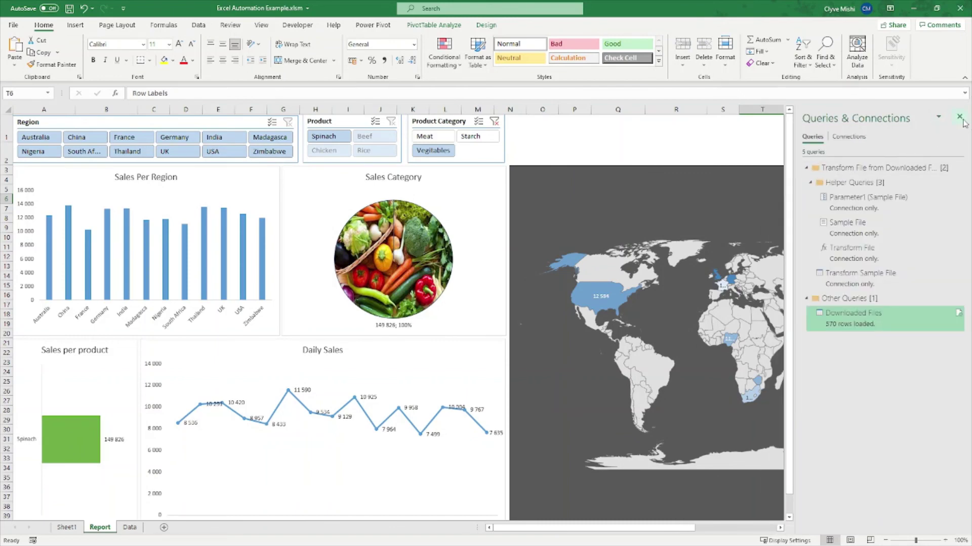
click(960, 117)
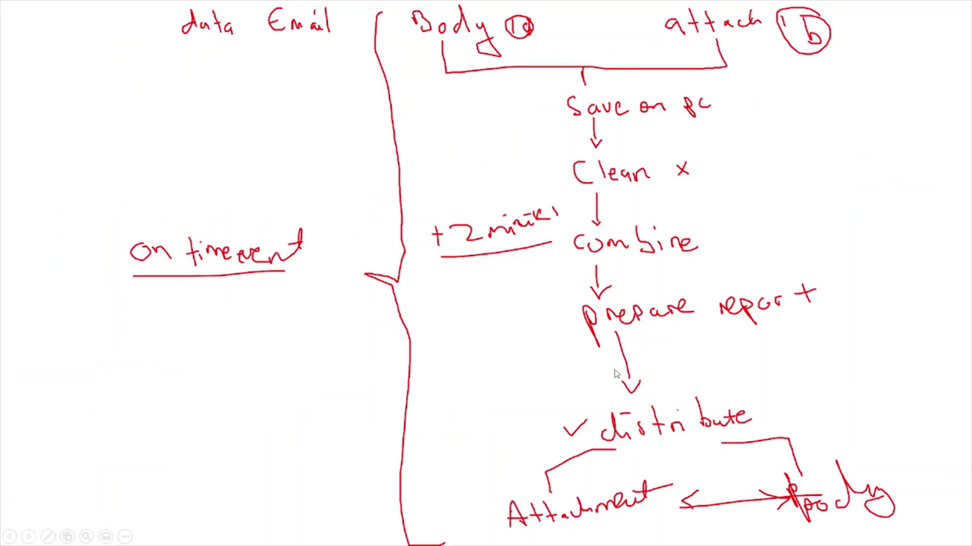